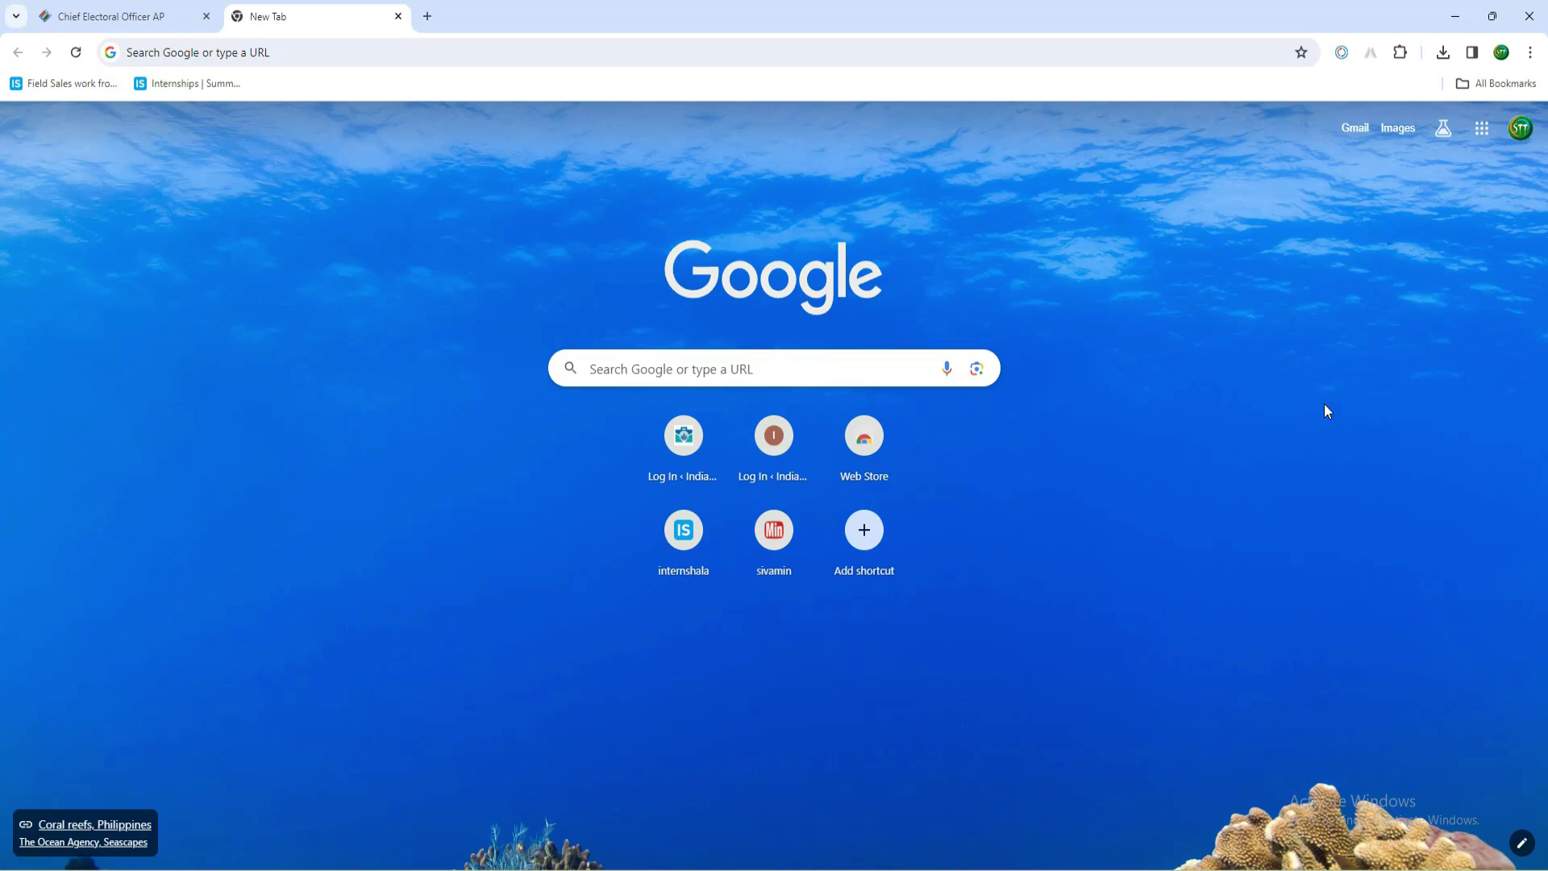
- On the Chief Electoral Officer Andhra Pradesh site, open the Draft SSR Eroll-2024 page for the assembly constituency PDF electoral rolls
{"action": "left_click", "coordinate": [105, 16]}
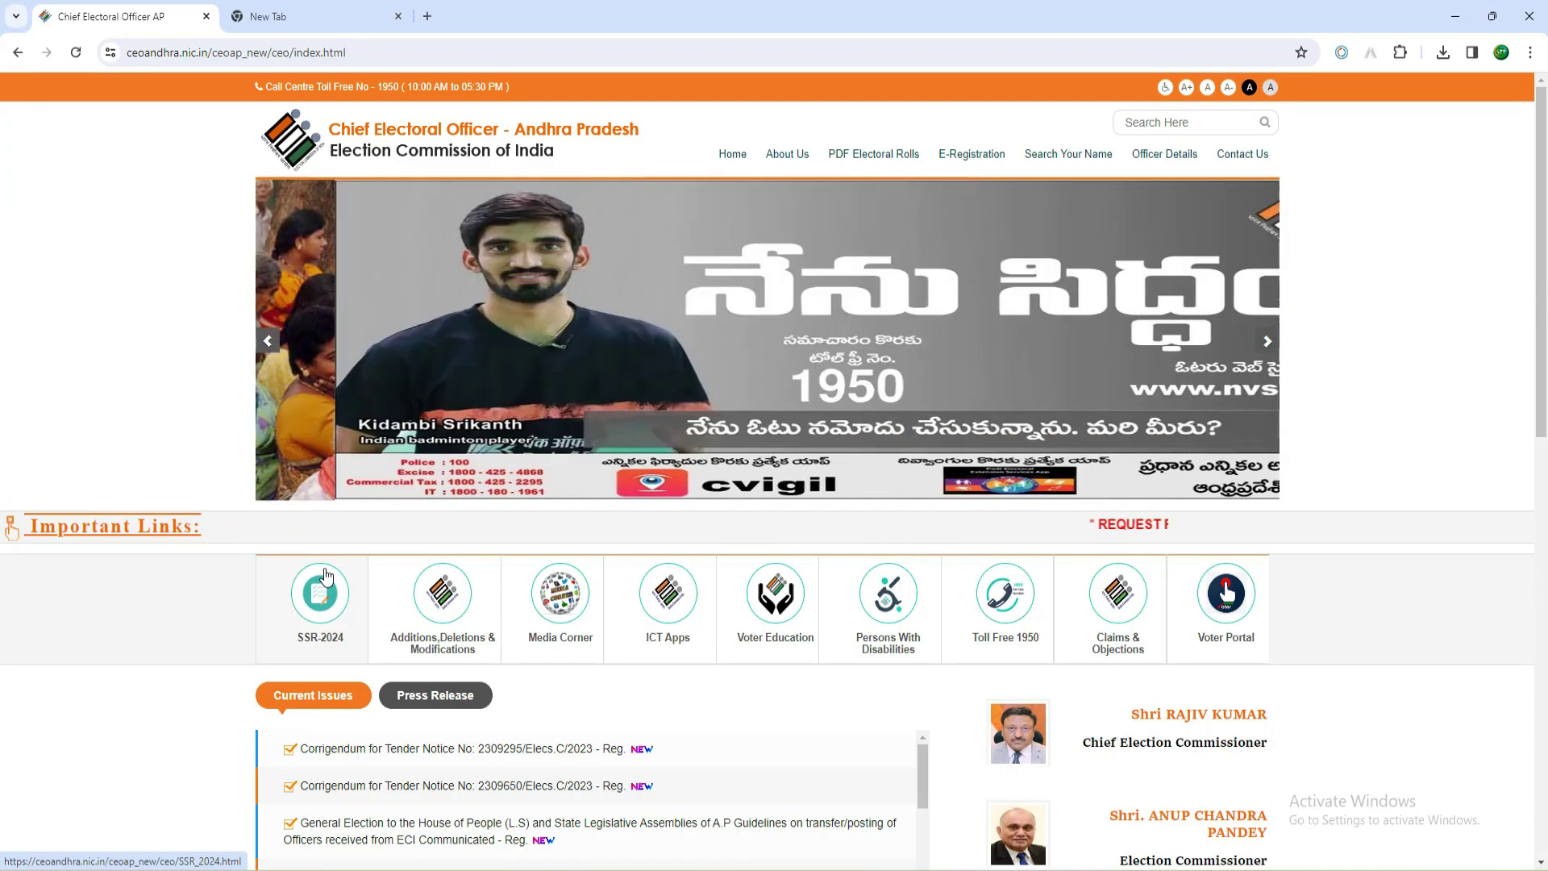
{"action": "mouse_move", "coordinate": [879, 153]}
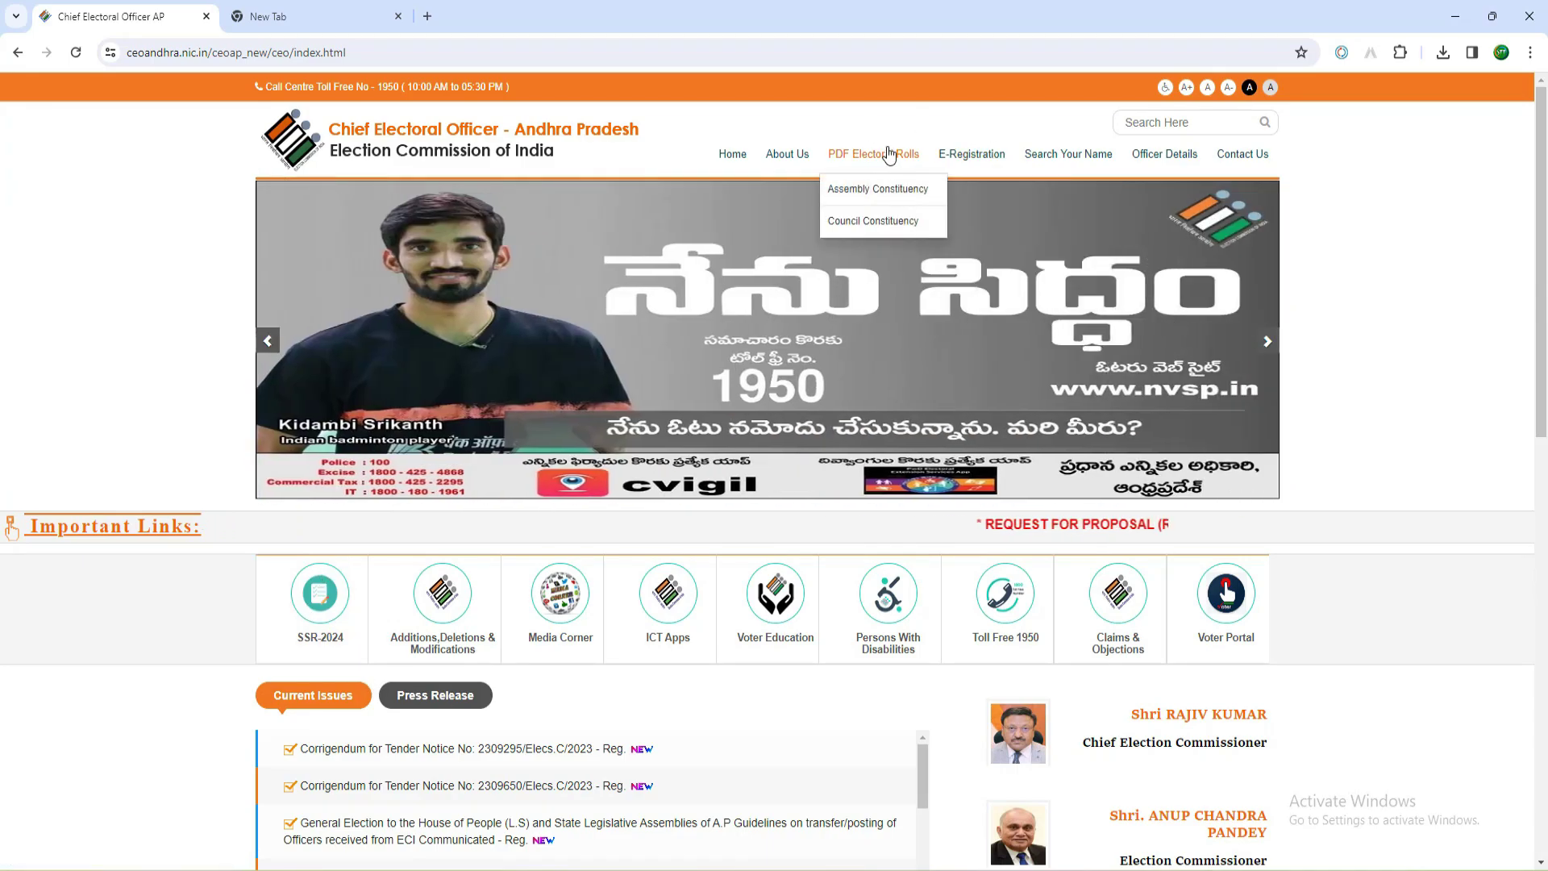
{"action": "mouse_move", "coordinate": [870, 190]}
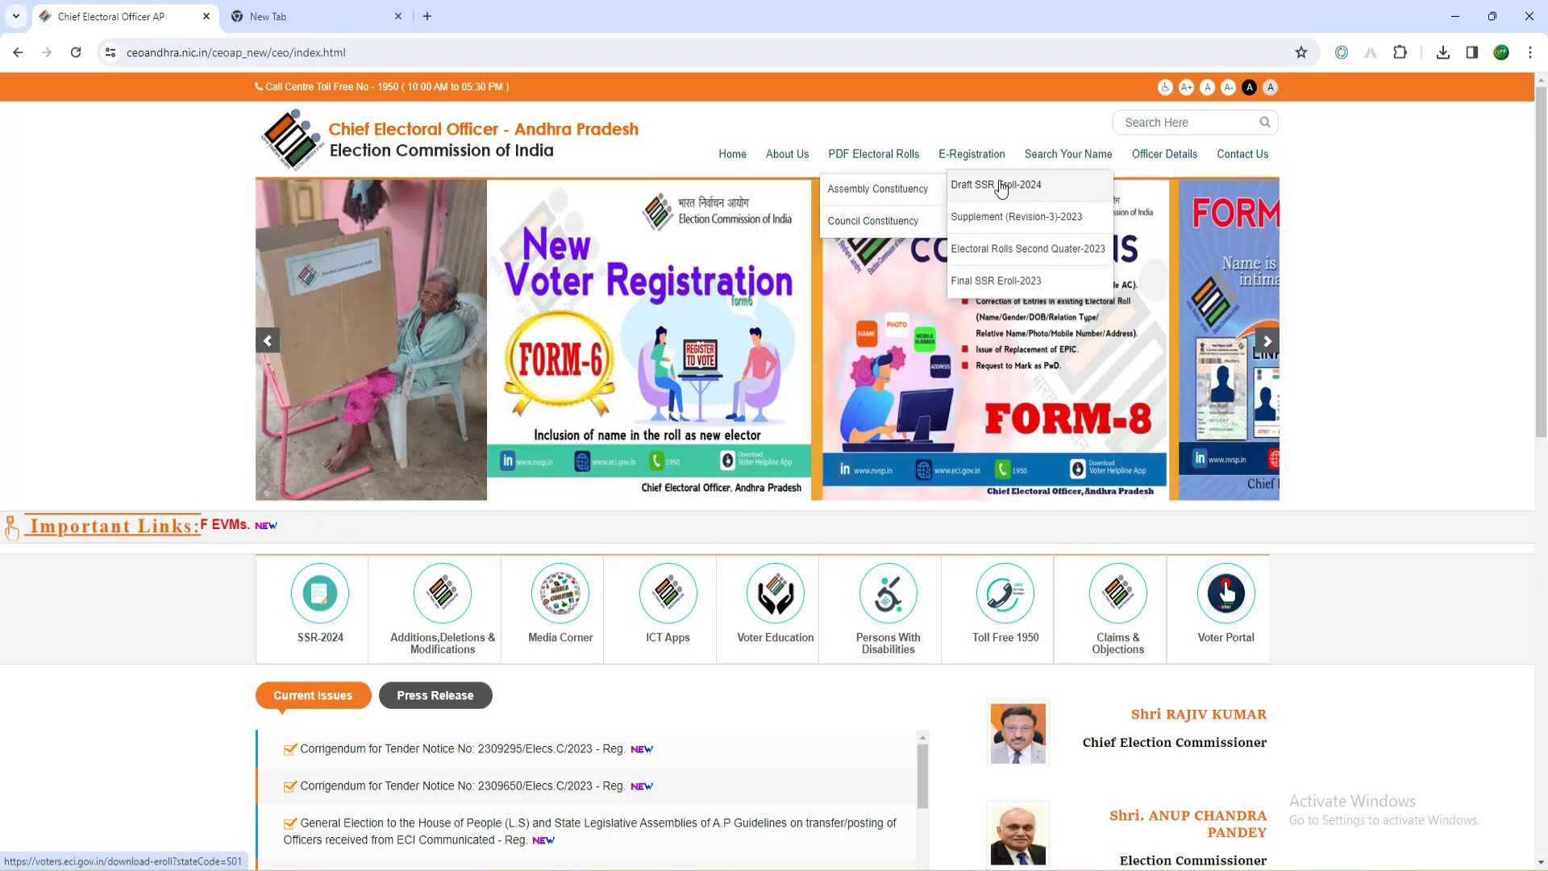
{"action": "left_click", "coordinate": [1002, 189]}
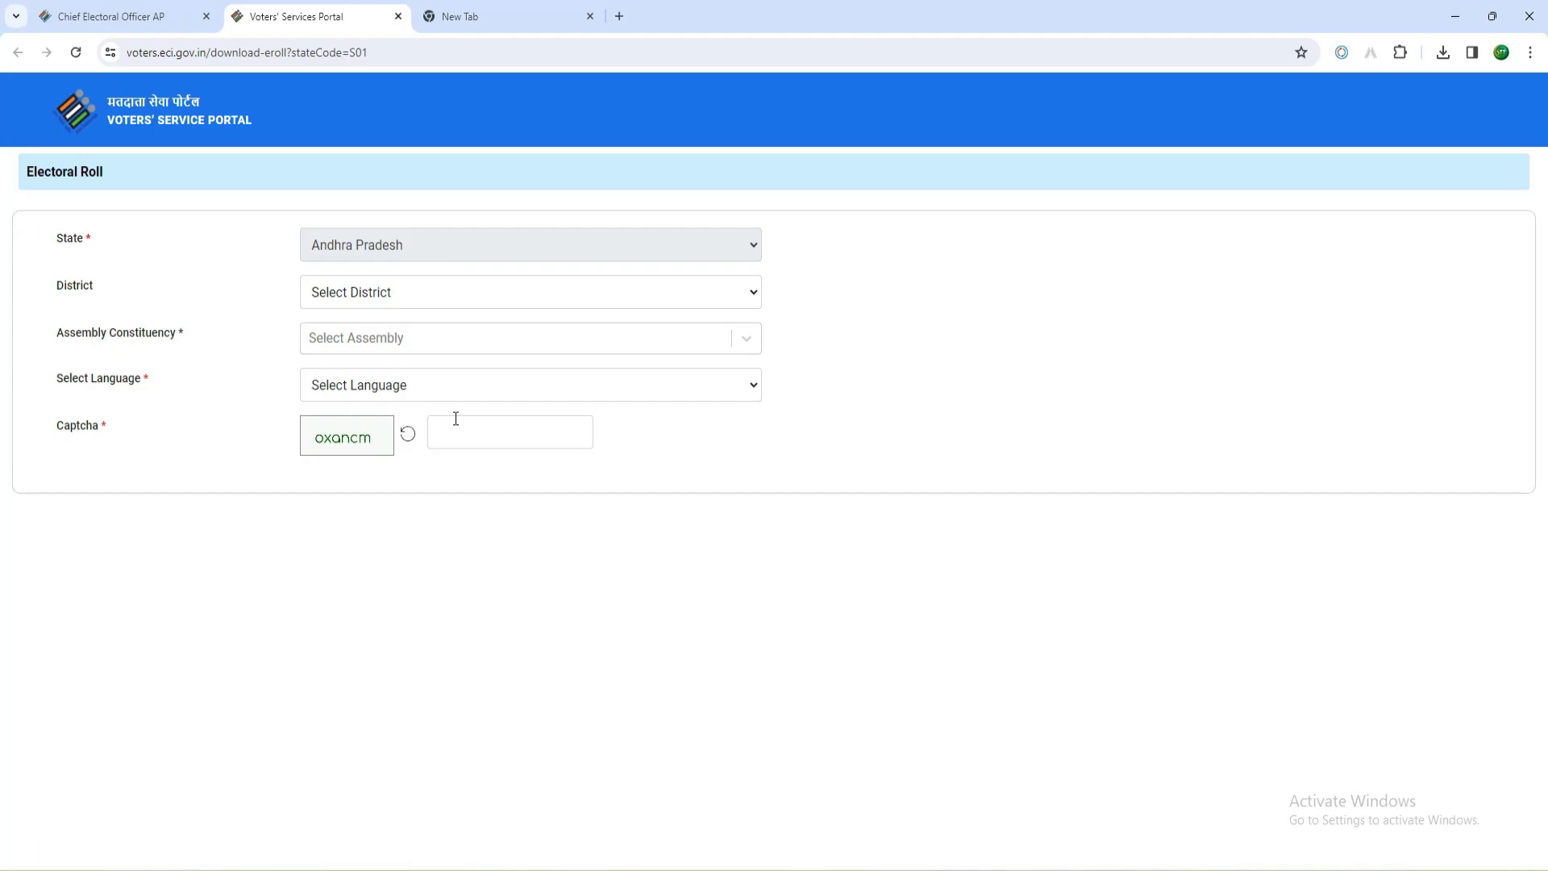
- Set the electoral roll's district to Bapatla, assembly constituency to 89 - Vemuru (SC), and language to TEL
{"action": "left_click", "coordinate": [372, 295]}
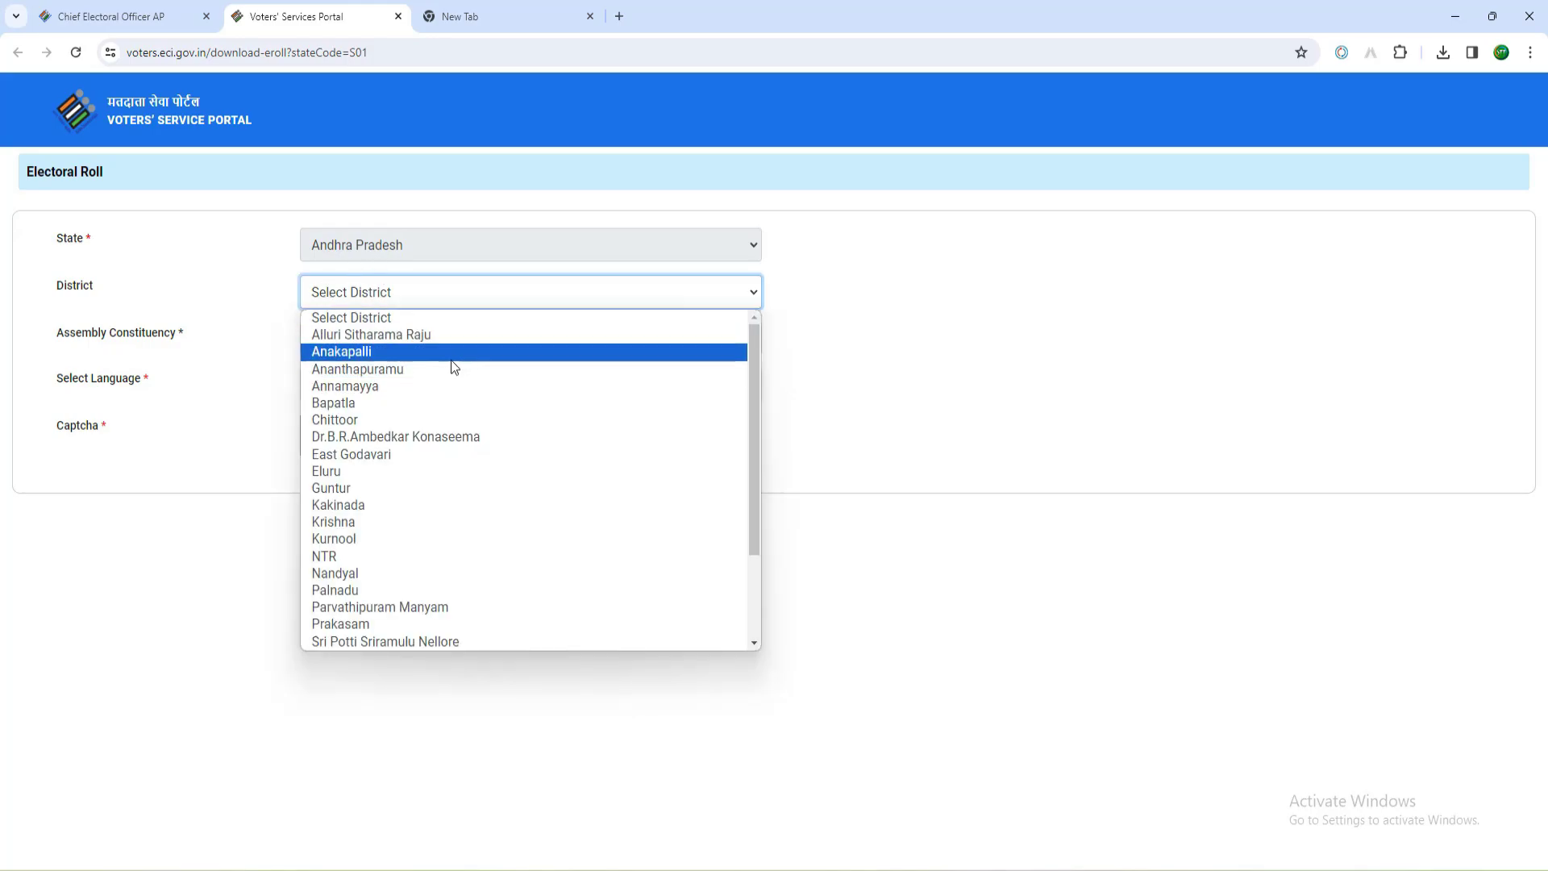
{"action": "left_click", "coordinate": [415, 406]}
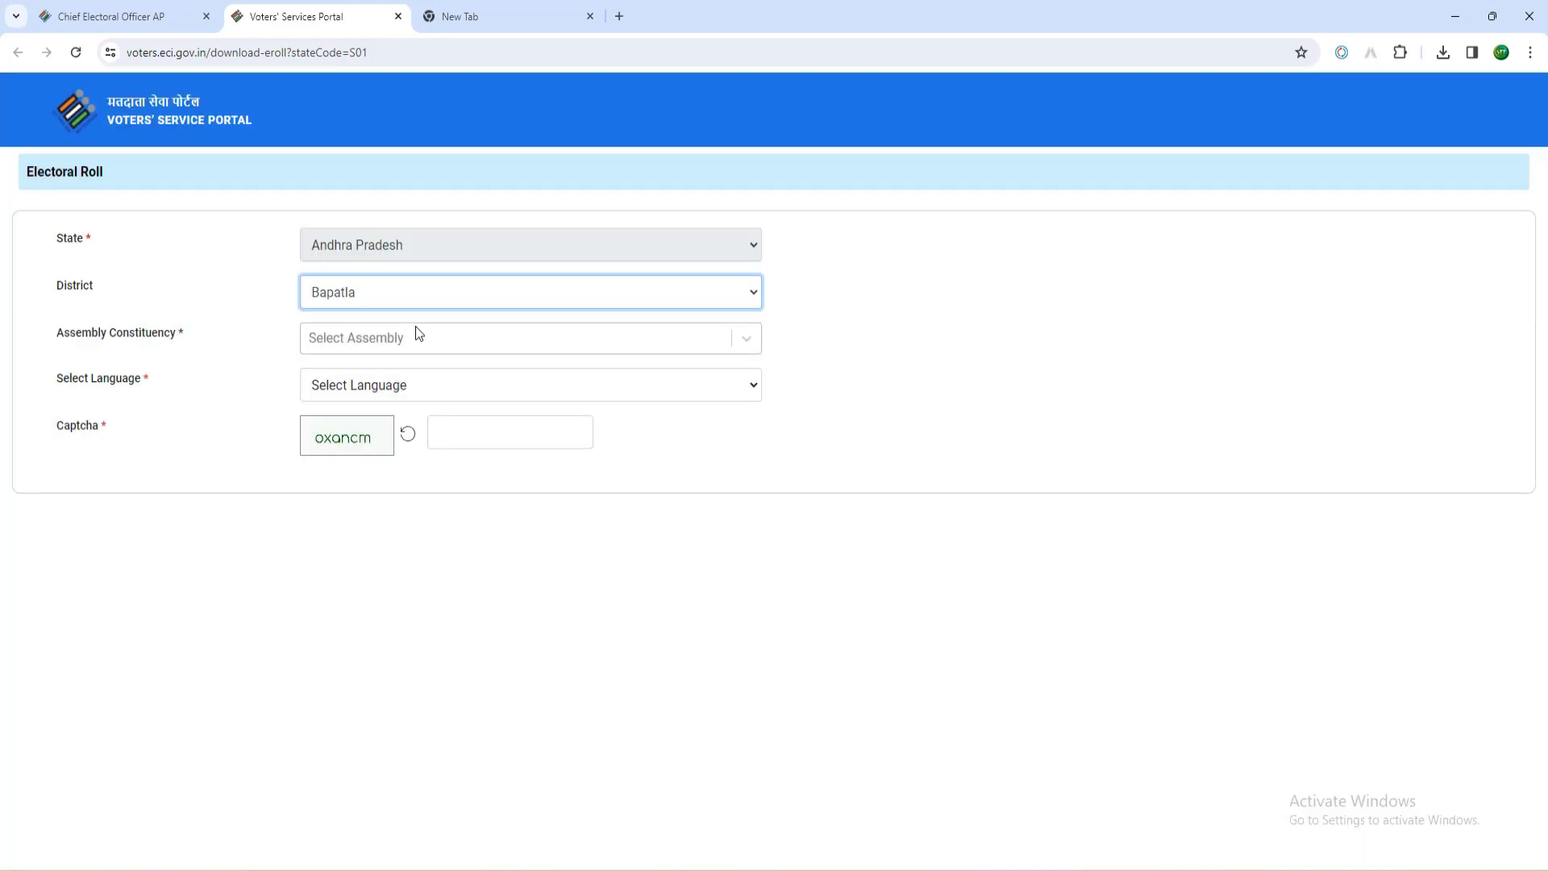
{"action": "left_click", "coordinate": [363, 339]}
{"action": "left_click", "coordinate": [376, 419]}
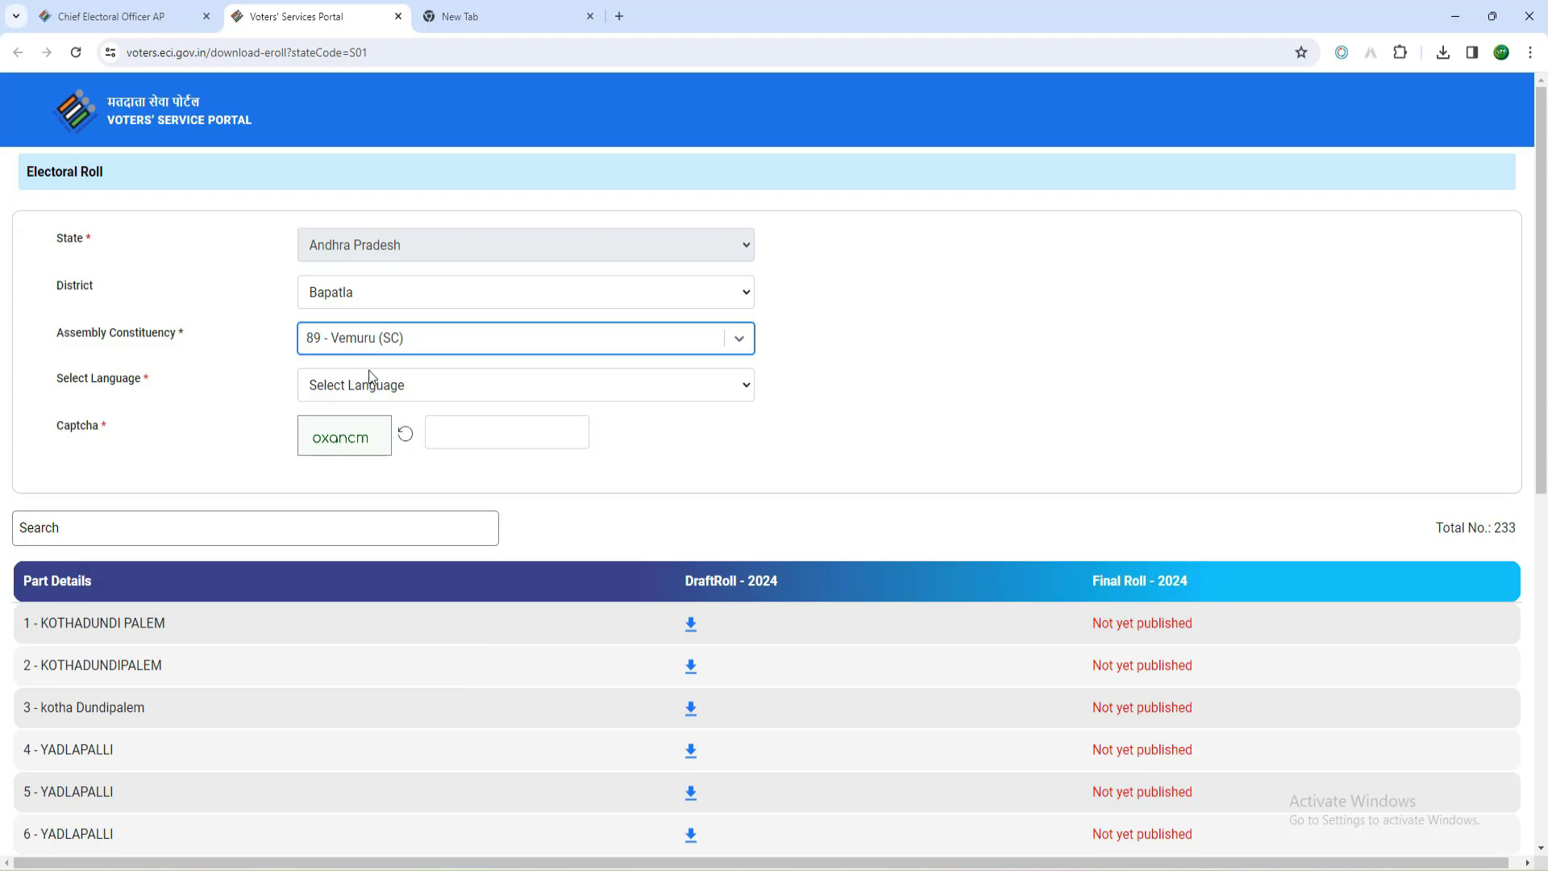
{"action": "left_click", "coordinate": [432, 390]}
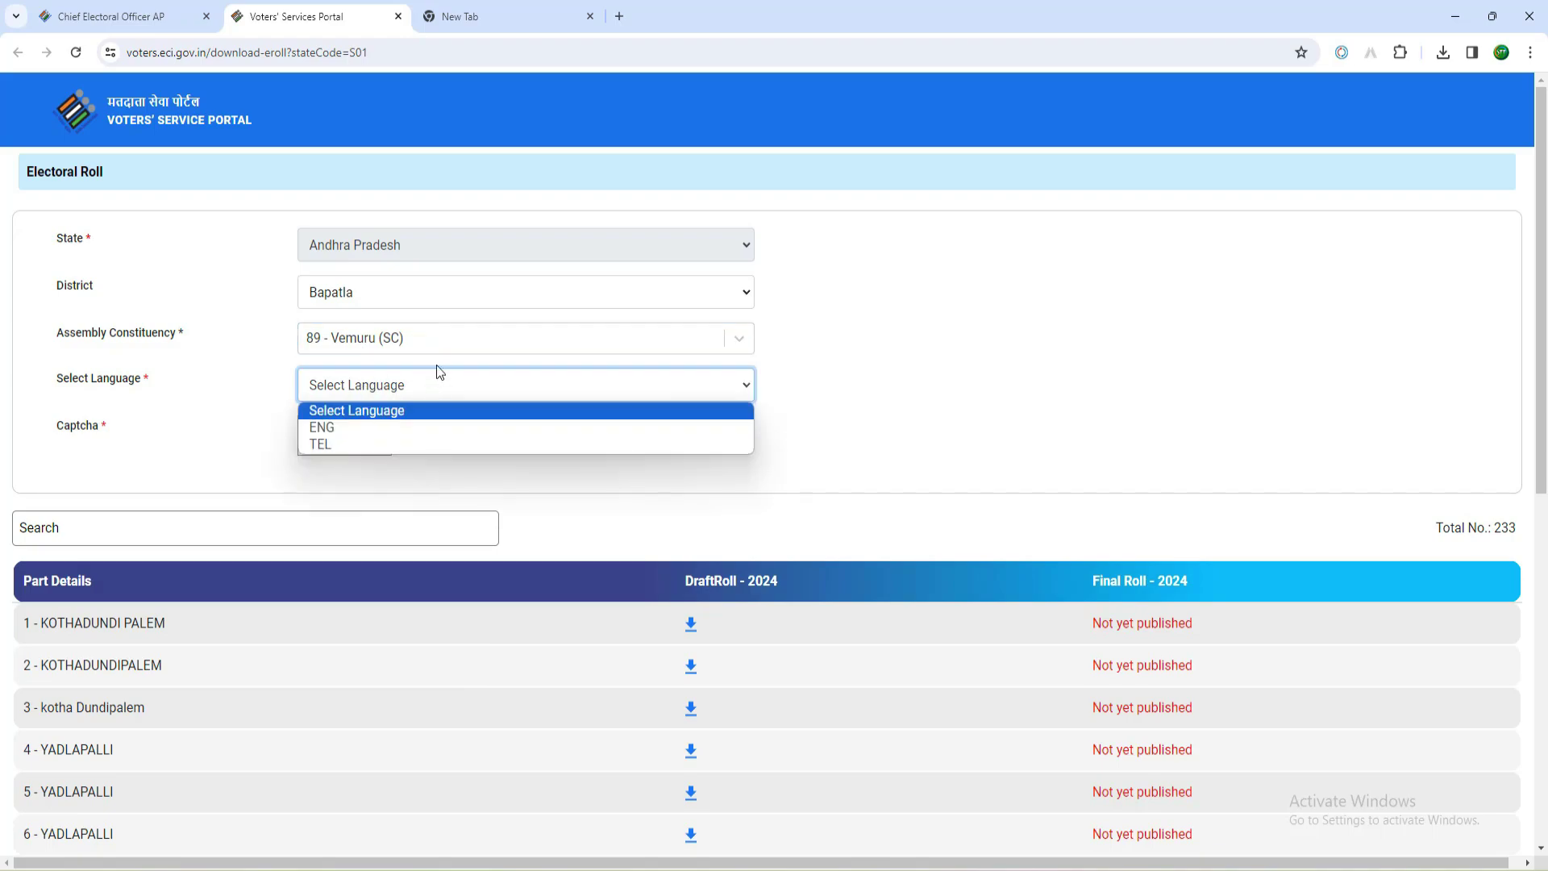
{"action": "left_click", "coordinate": [337, 444]}
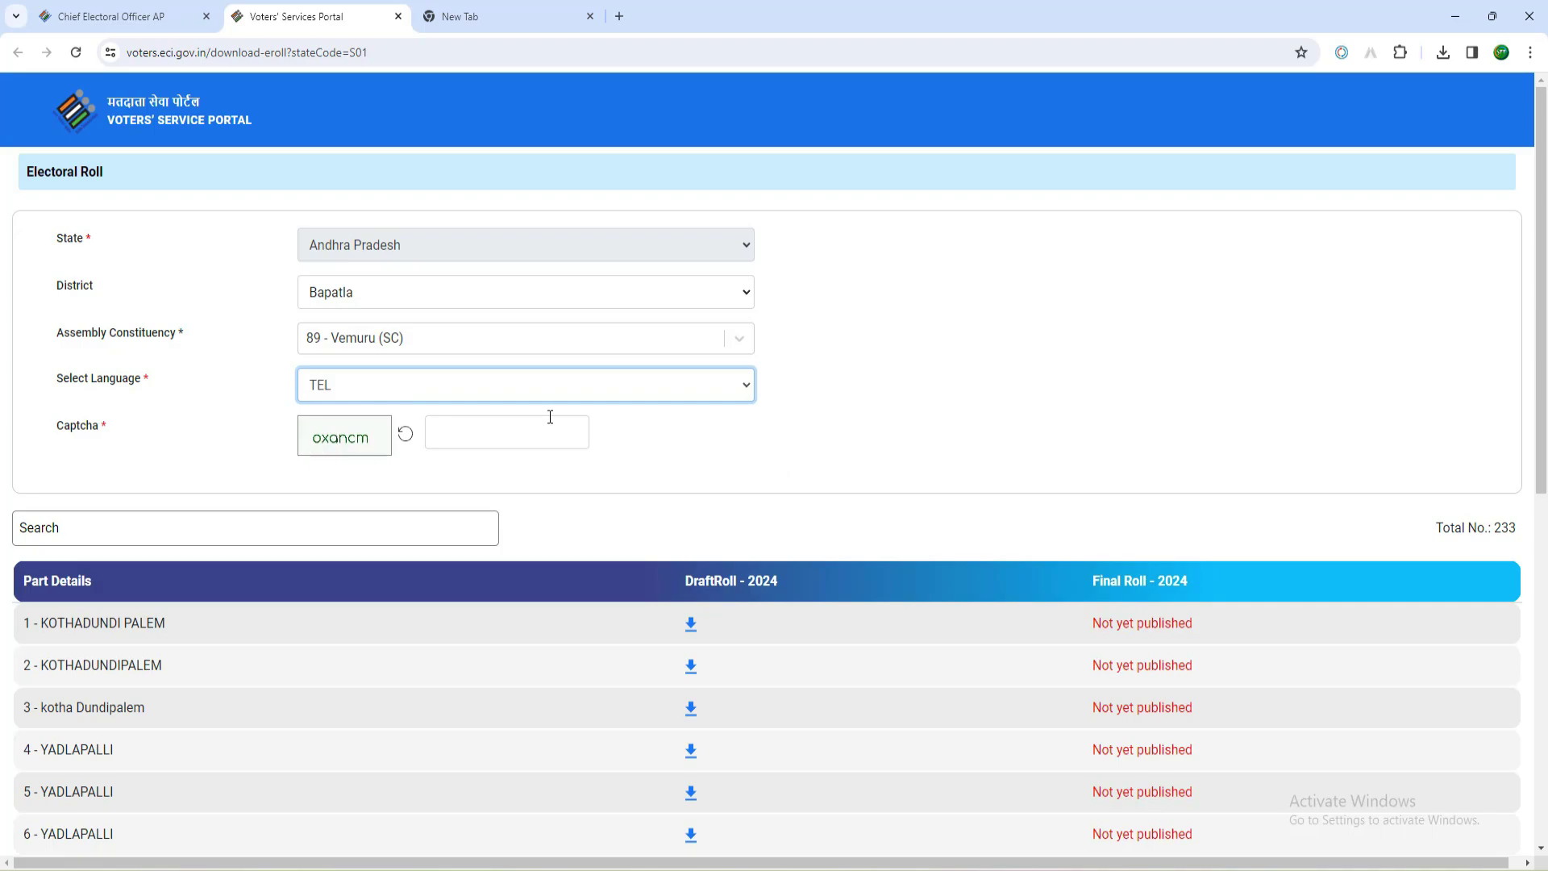
- Enter the captcha code and download the DraftRoll - 2024 file for part 1 - KOTHADUNDI PALEM
{"action": "left_click", "coordinate": [483, 434]}
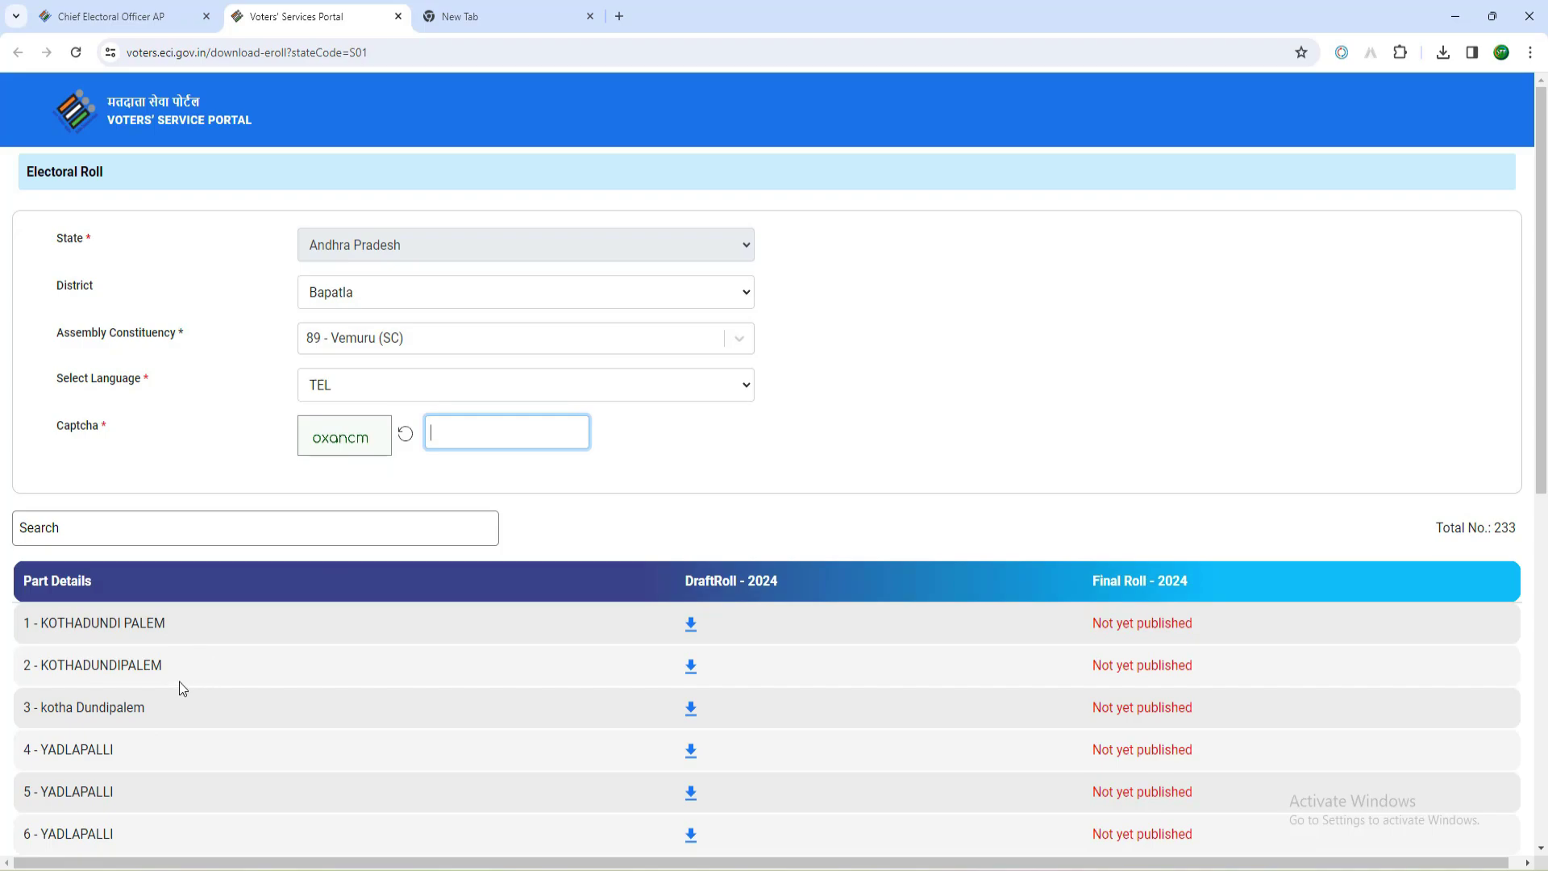
{"action": "type", "text": "oxqncm"}
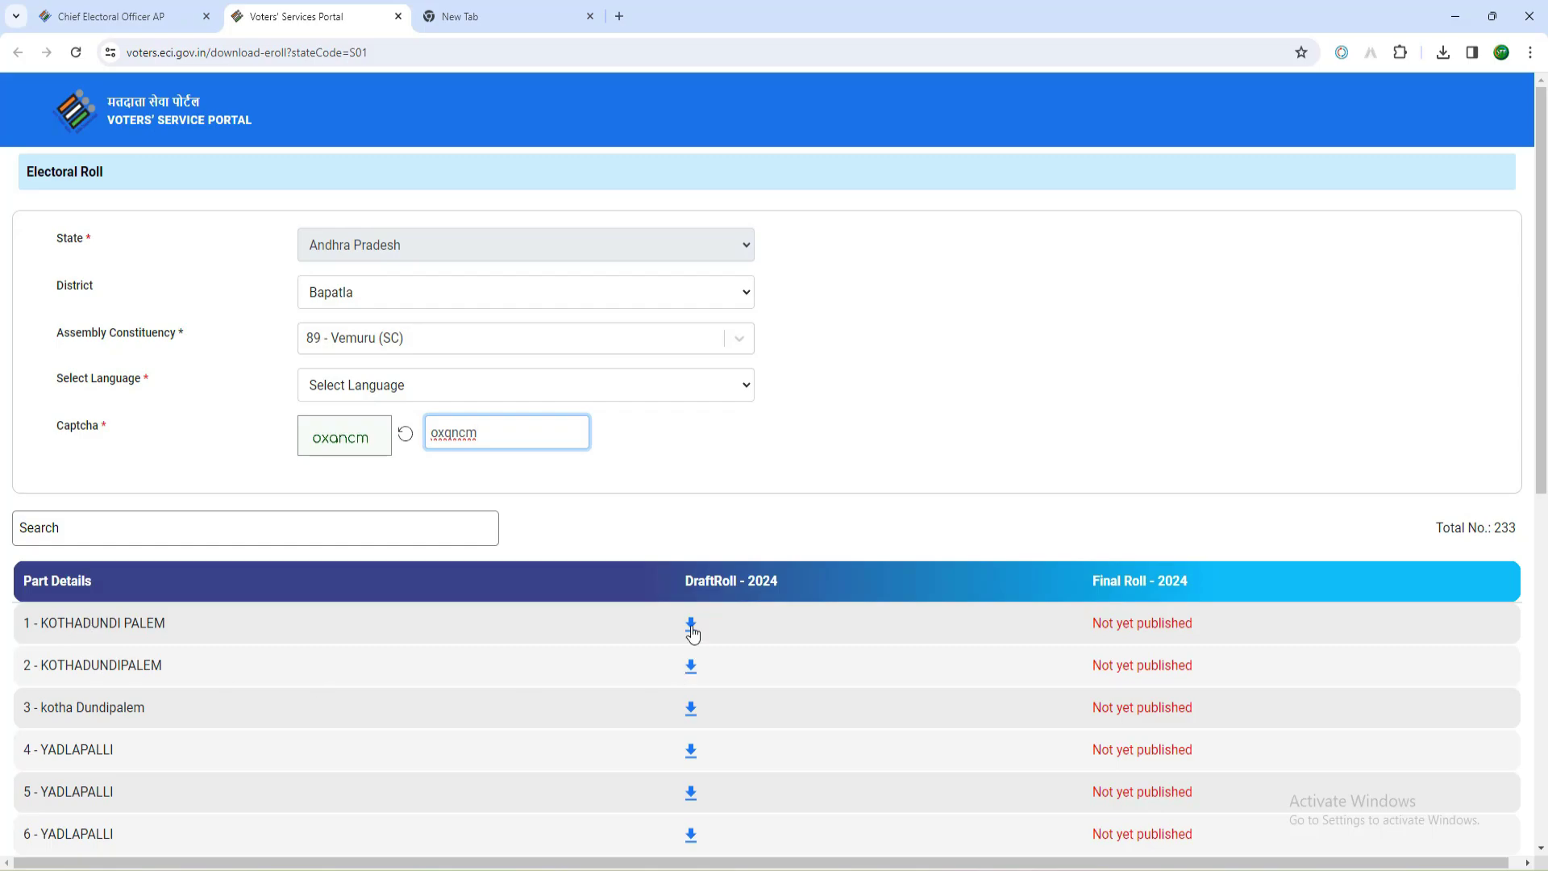
{"action": "left_click", "coordinate": [691, 625]}
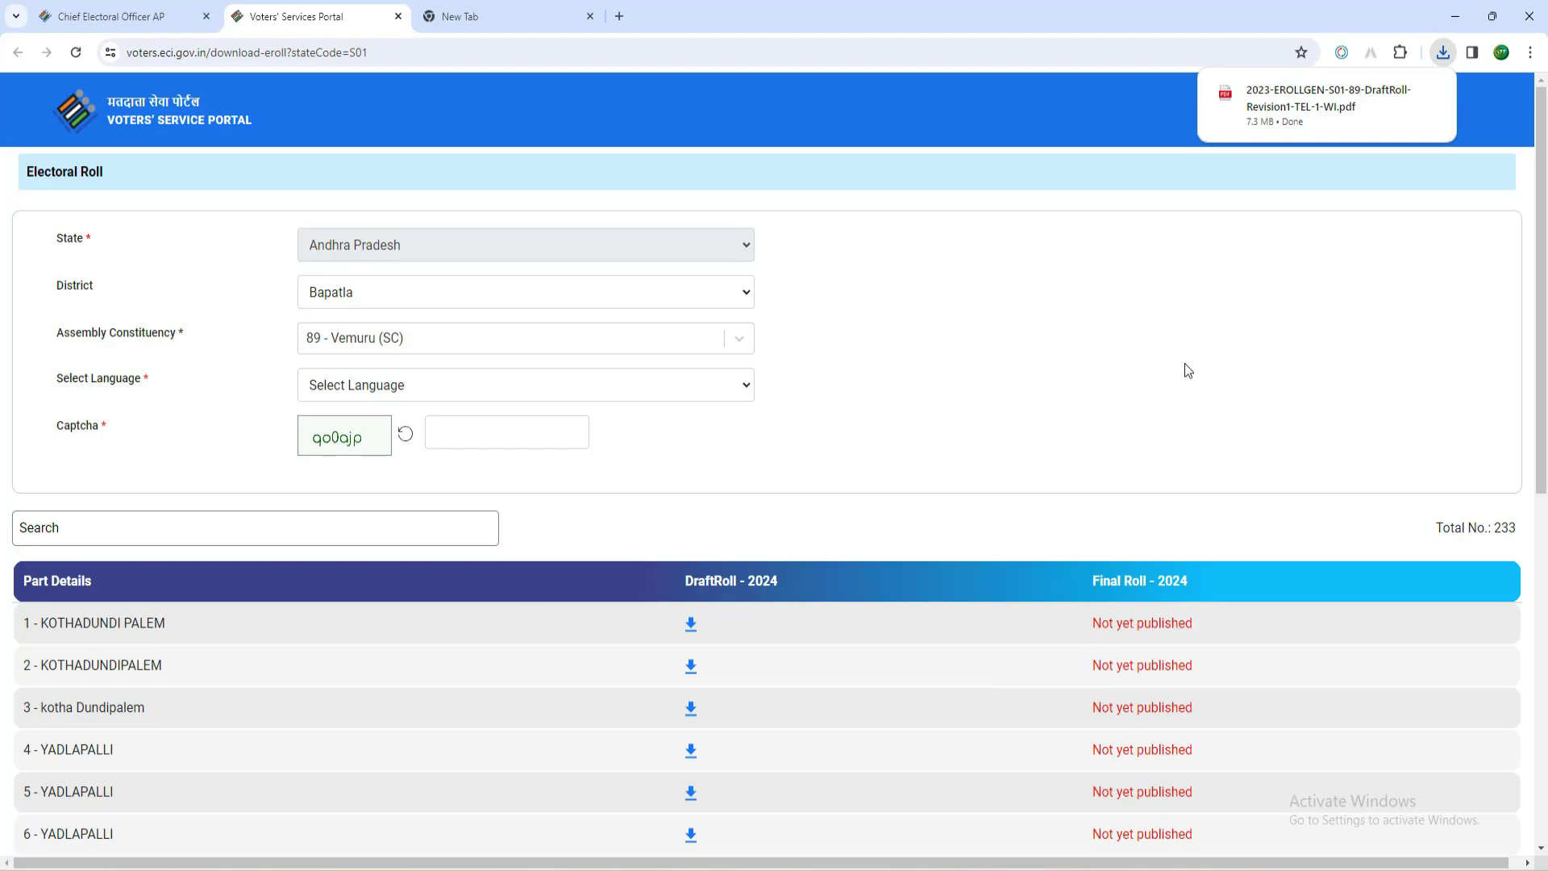
- Open the downloaded draft roll PDF and examine its part details, polling station maps and voter entries
{"action": "mouse_move", "coordinate": [1284, 129]}
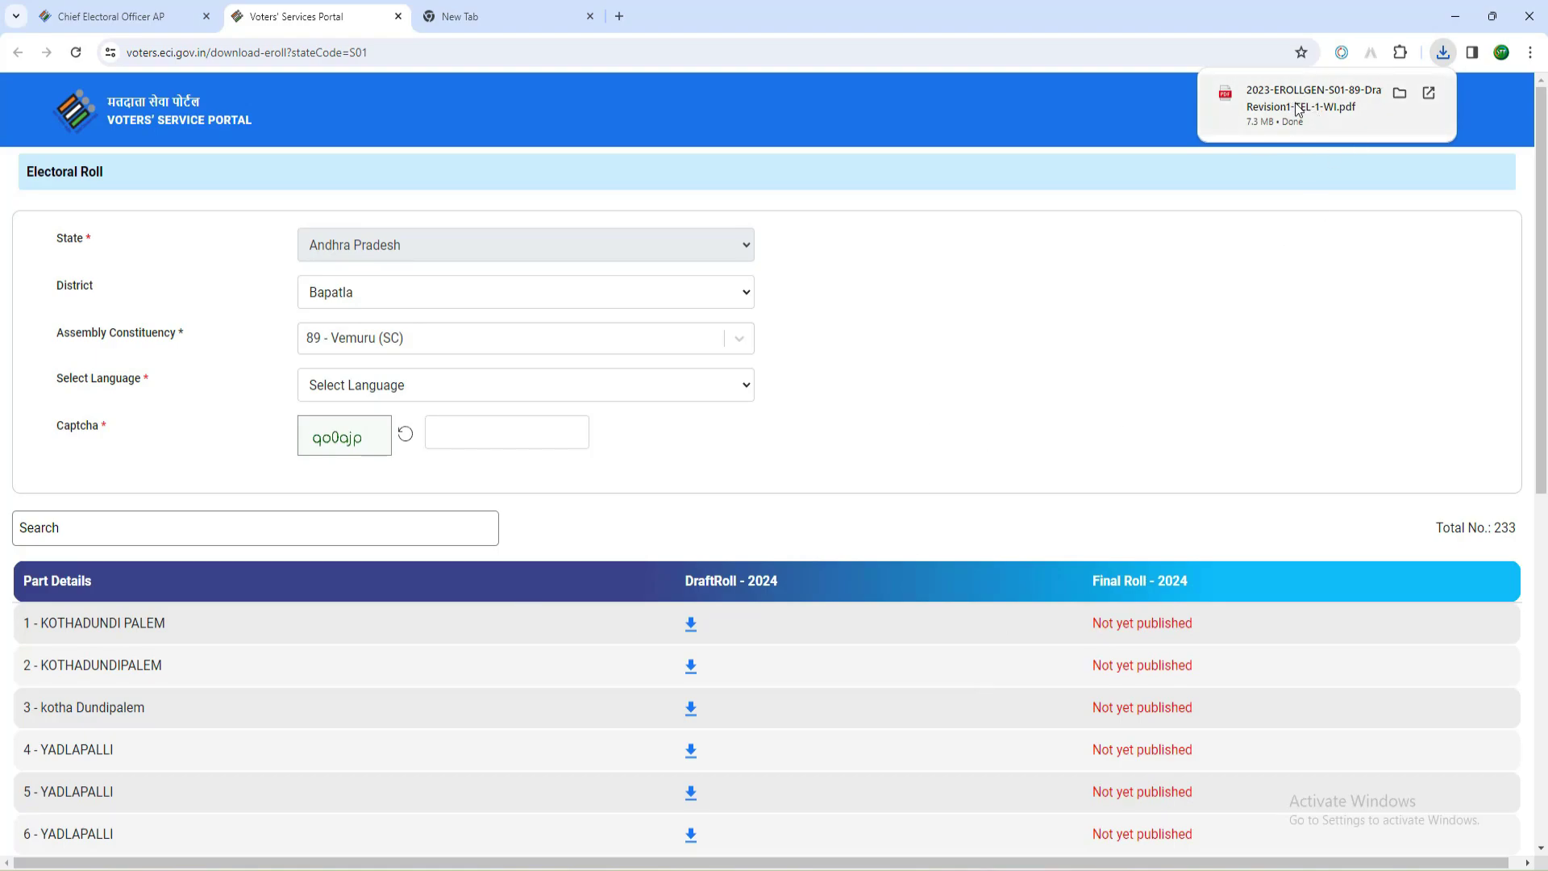
{"action": "left_click", "coordinate": [1290, 107]}
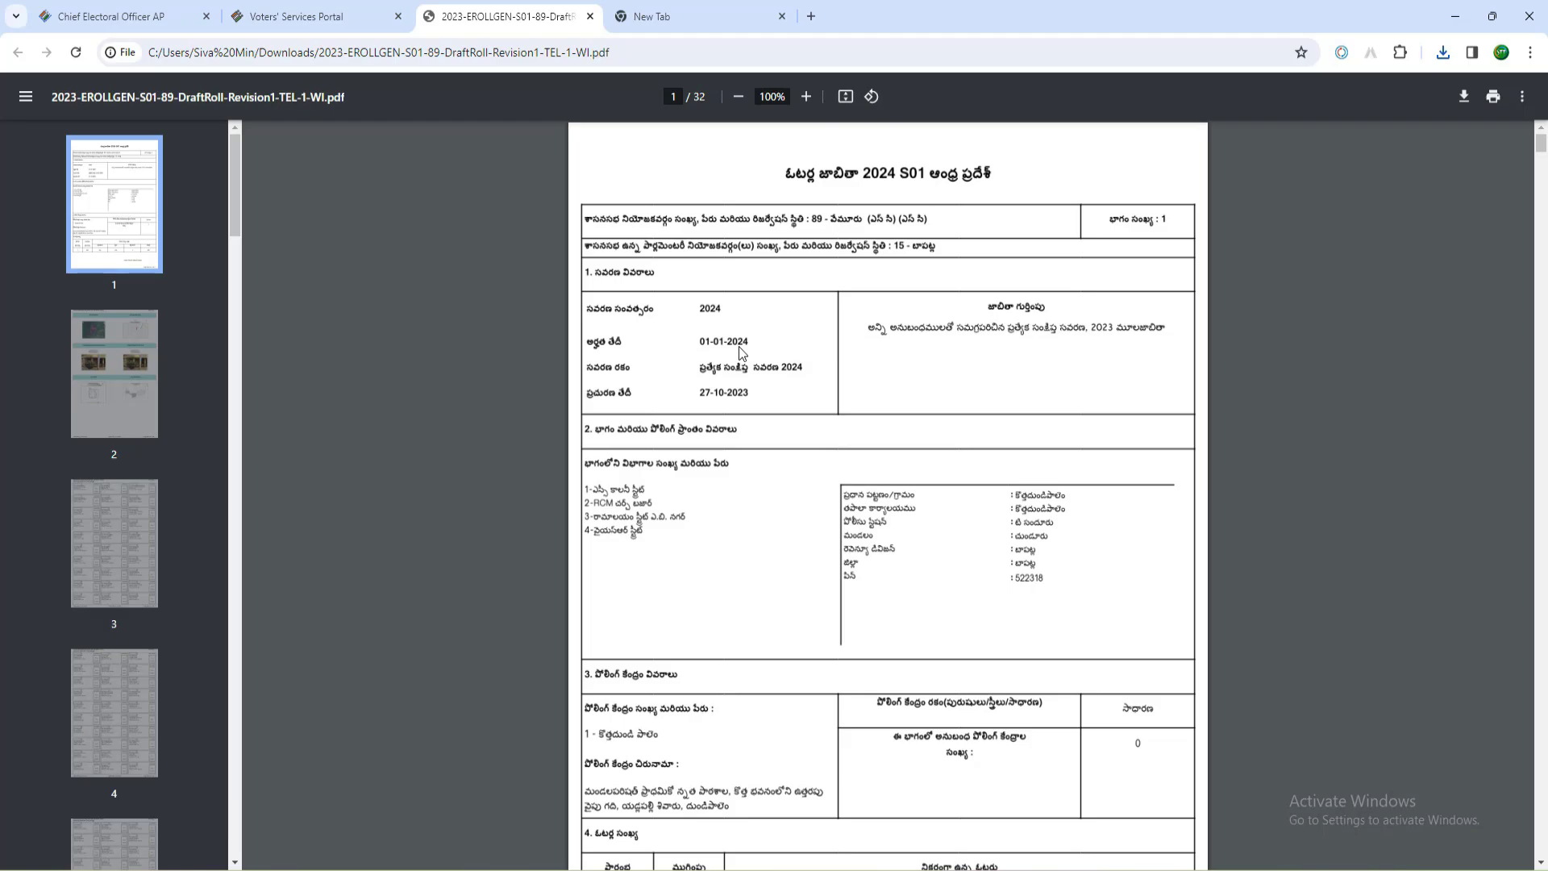
{"action": "scroll", "coordinate": [809, 433], "scroll_direction": "down", "scroll_amount": 7}
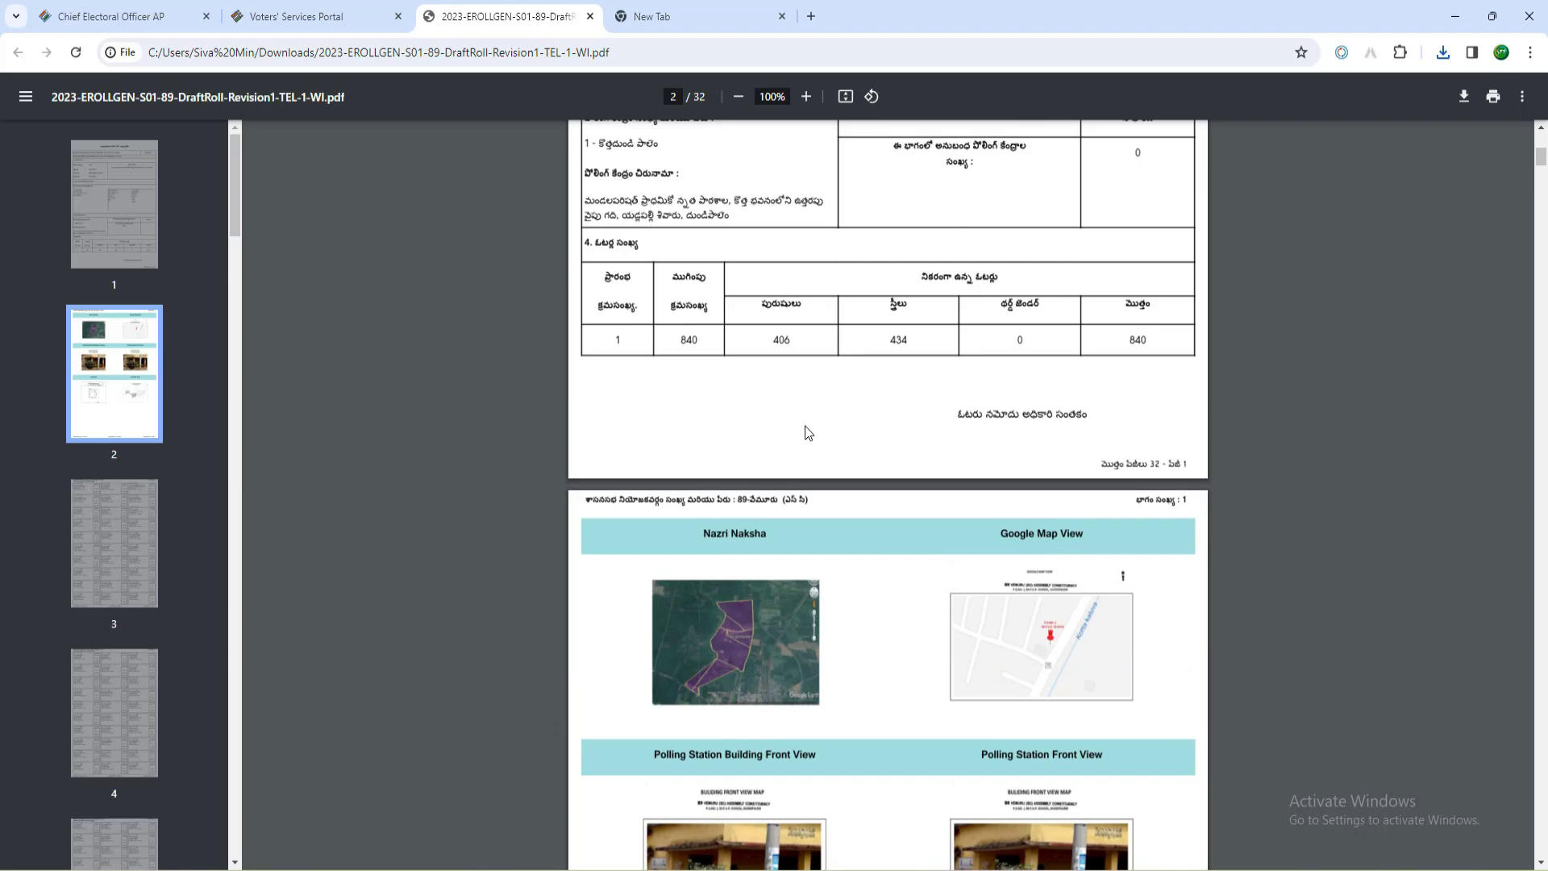
{"action": "scroll", "coordinate": [808, 434], "scroll_direction": "down", "scroll_amount": 7}
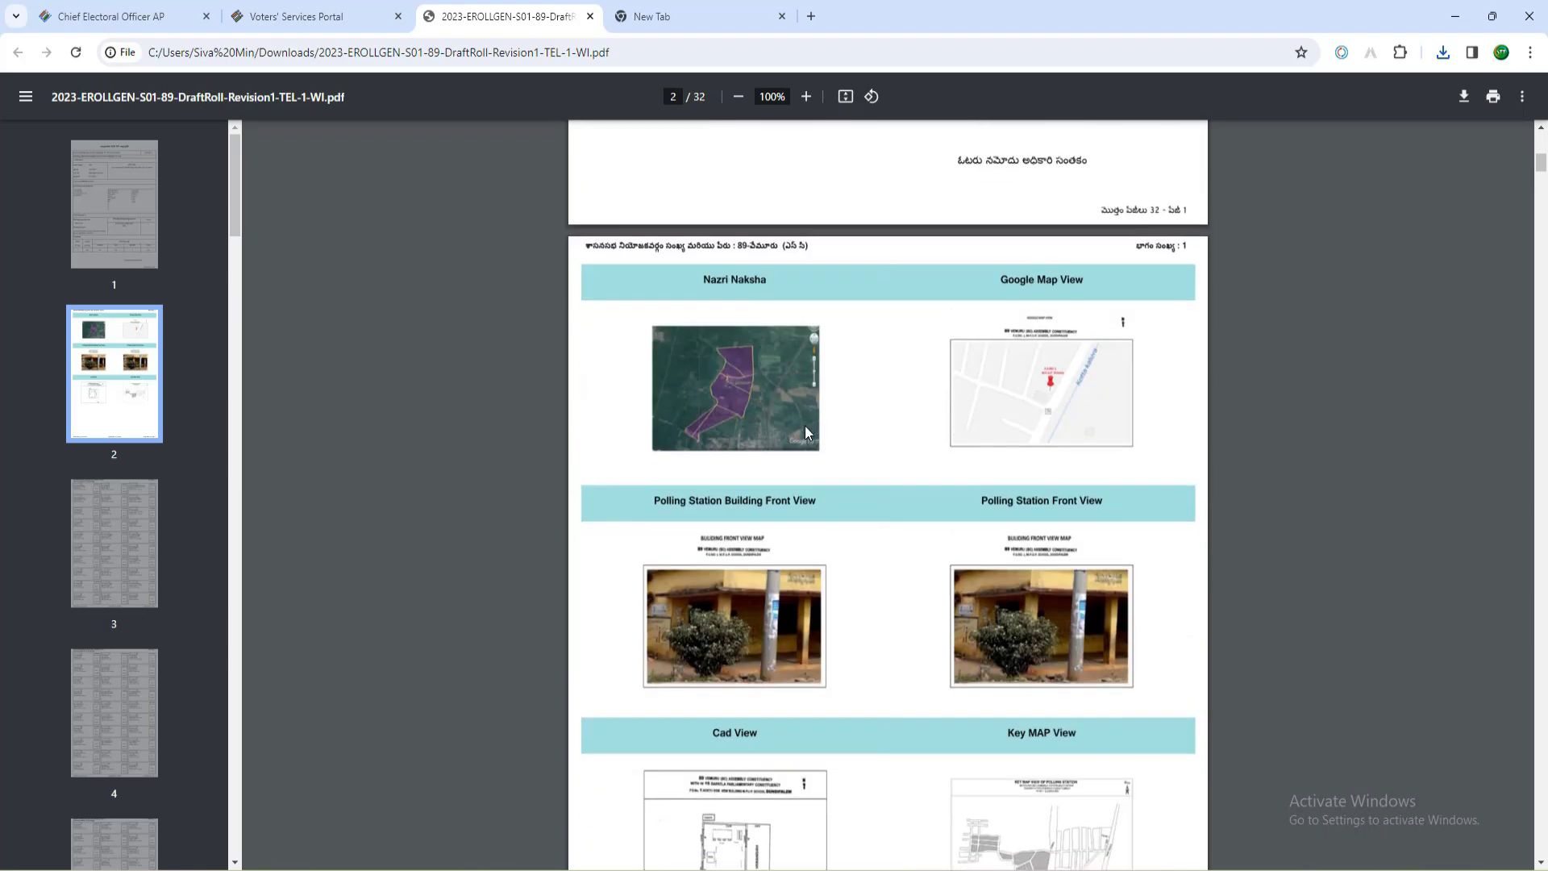
{"action": "scroll", "coordinate": [808, 434], "scroll_direction": "down", "scroll_amount": 3}
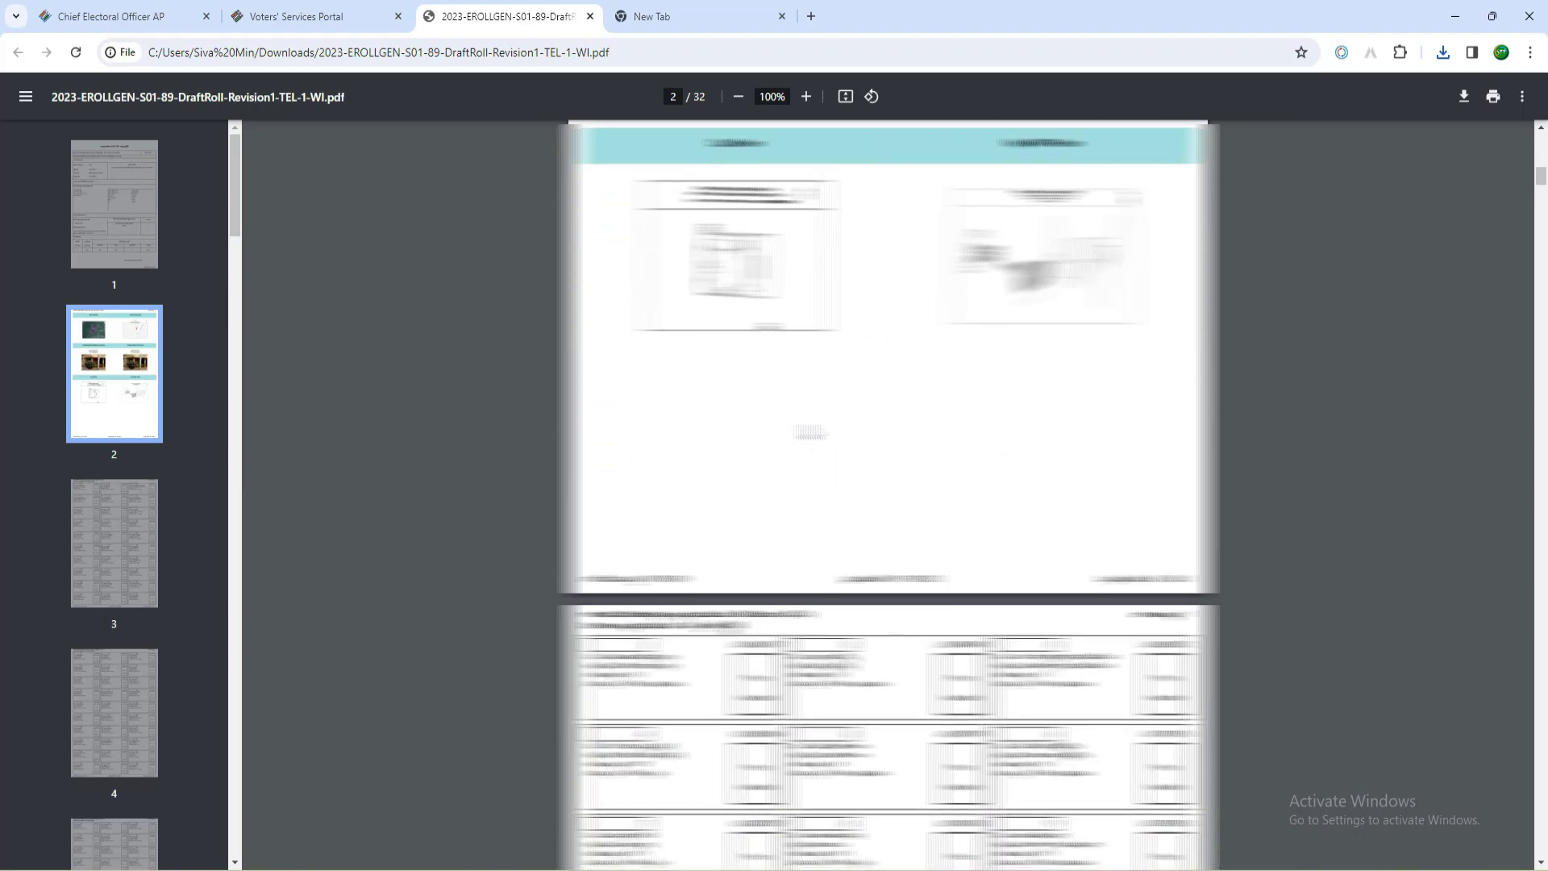
{"action": "scroll", "coordinate": [808, 433], "scroll_direction": "up", "scroll_amount": 4}
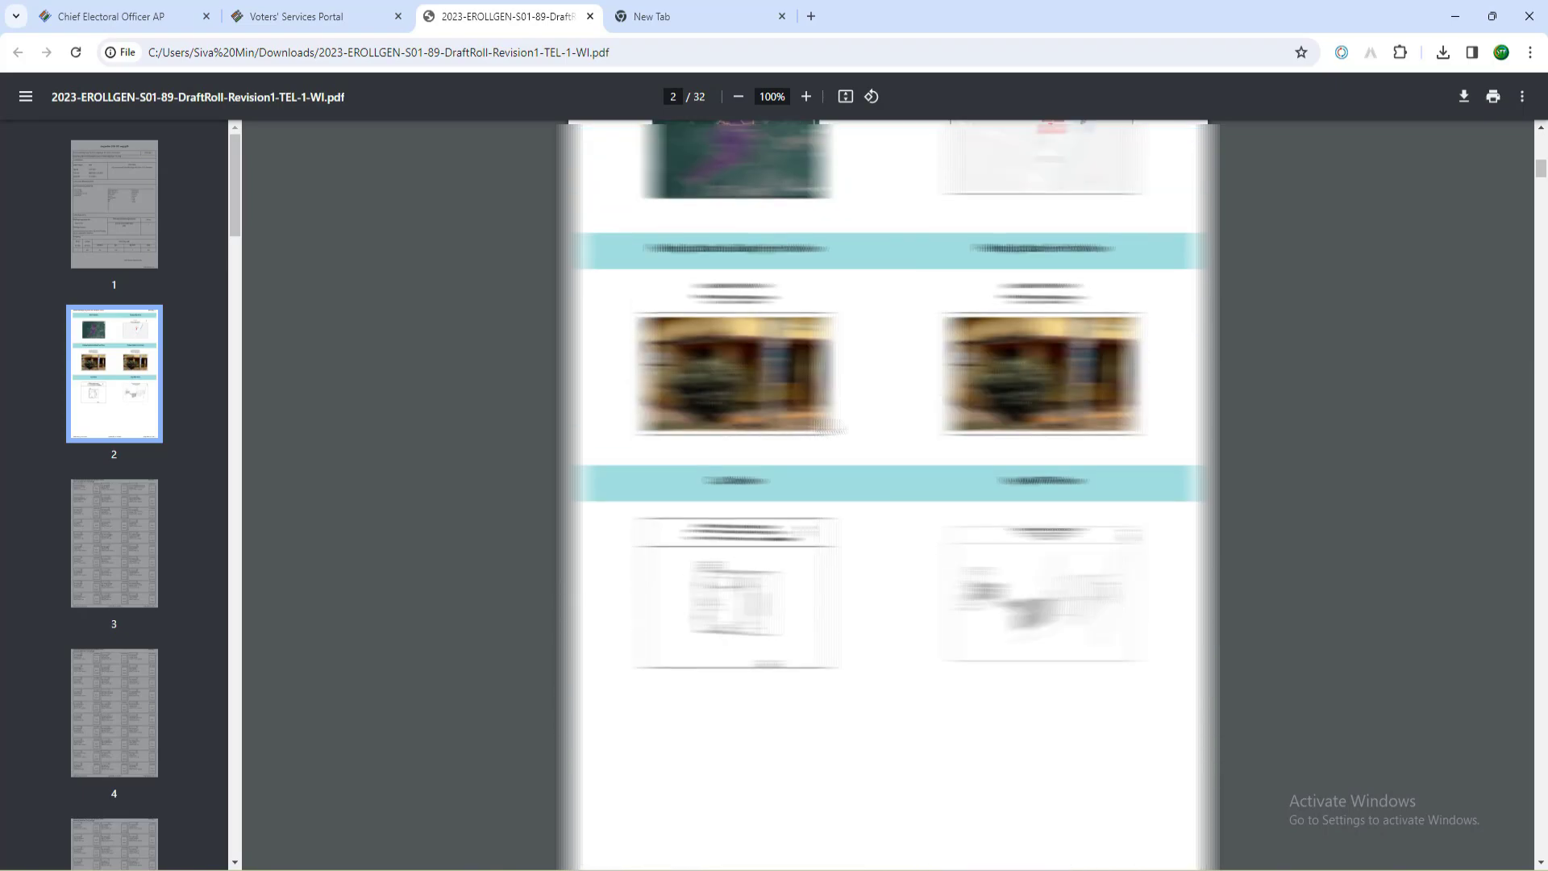
{"action": "scroll", "coordinate": [828, 426], "scroll_direction": "down", "scroll_amount": 3}
{"action": "scroll", "coordinate": [889, 494], "scroll_direction": "down", "scroll_amount": 3}
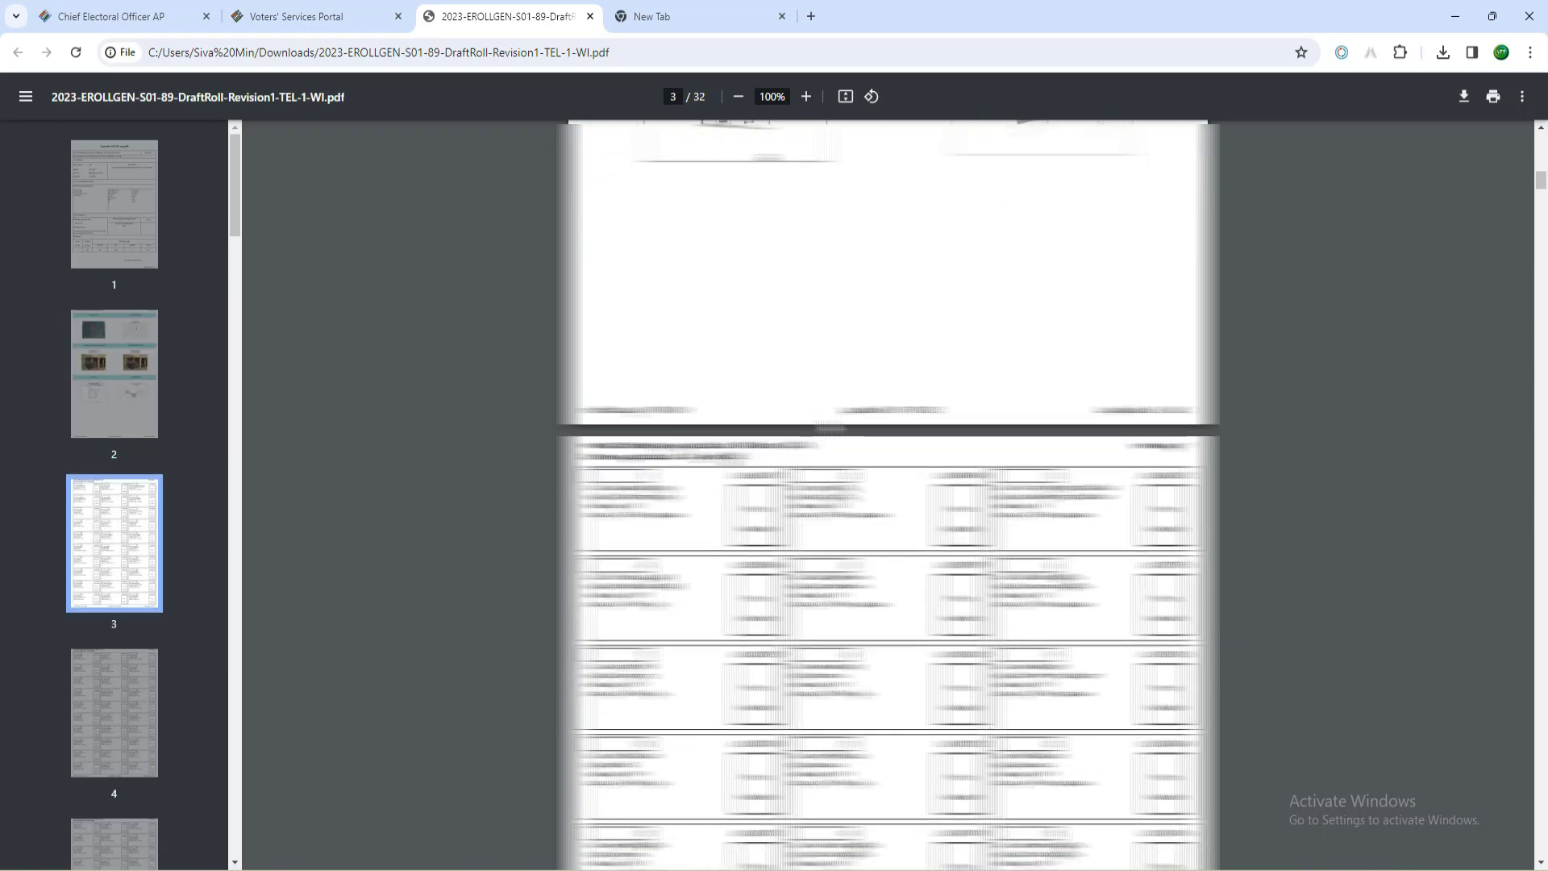
{"action": "scroll", "coordinate": [889, 494], "scroll_direction": "down", "scroll_amount": 2}
{"action": "scroll", "coordinate": [888, 494], "scroll_direction": "down", "scroll_amount": 2}
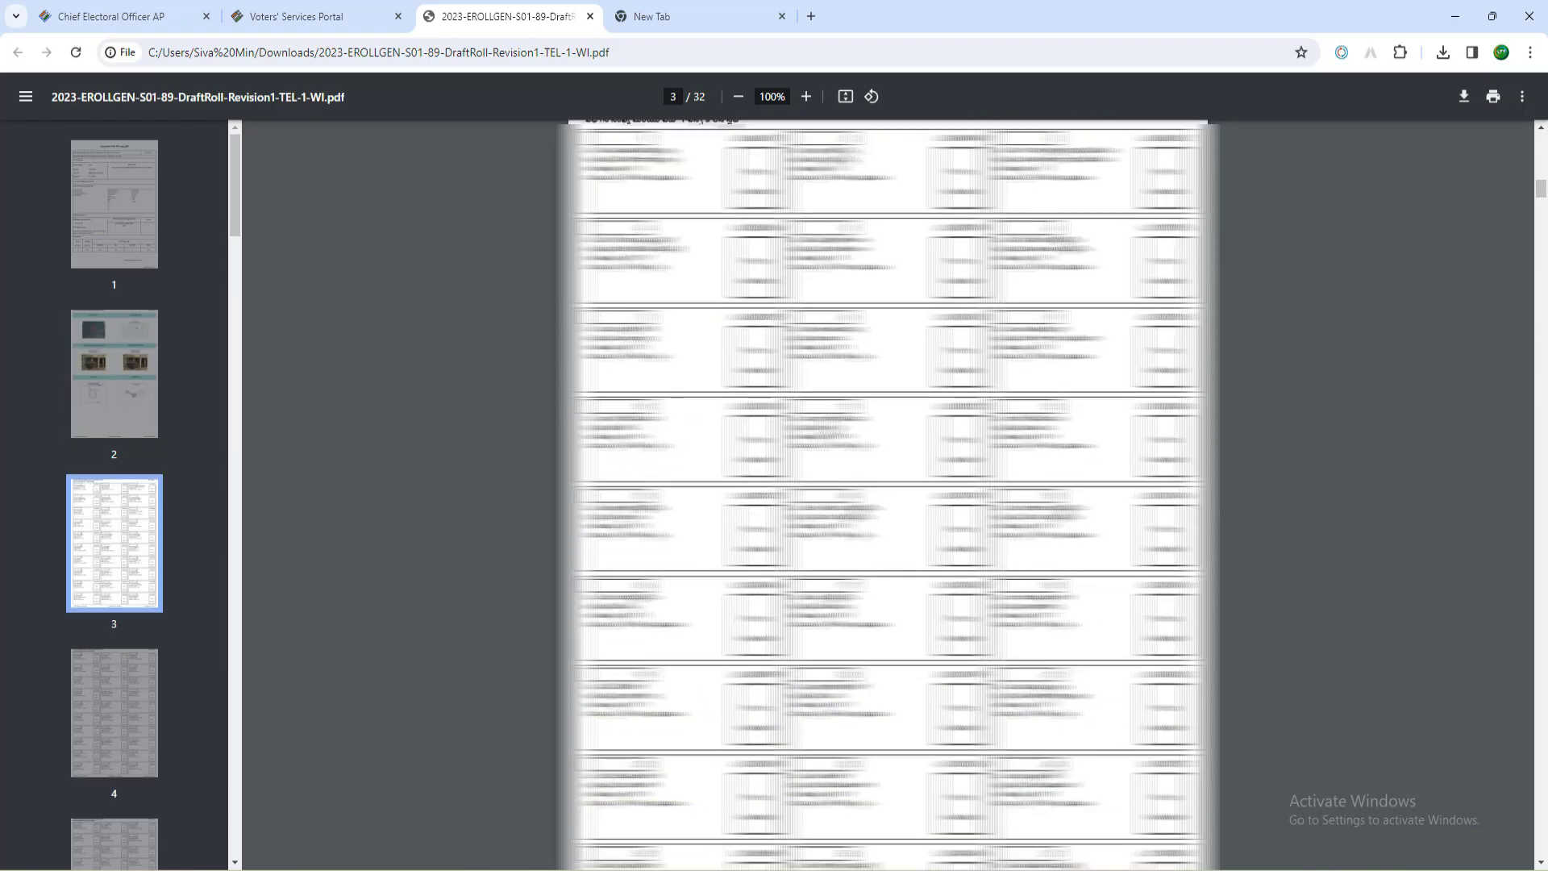
{"action": "scroll", "coordinate": [889, 494], "scroll_direction": "down", "scroll_amount": 5}
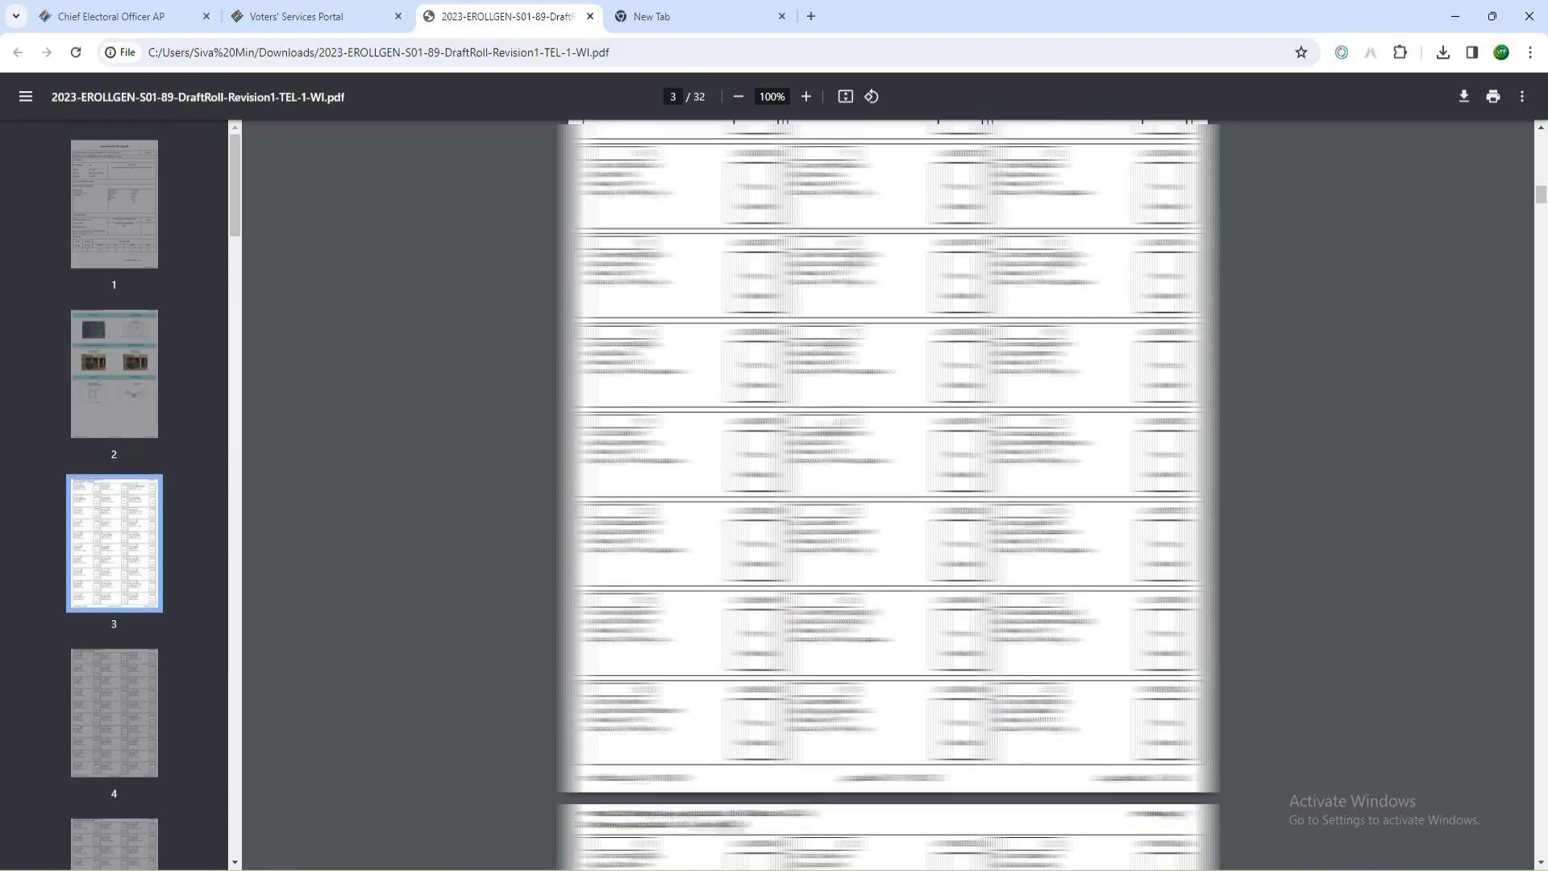
{"action": "scroll", "coordinate": [888, 494], "scroll_direction": "down", "scroll_amount": 11}
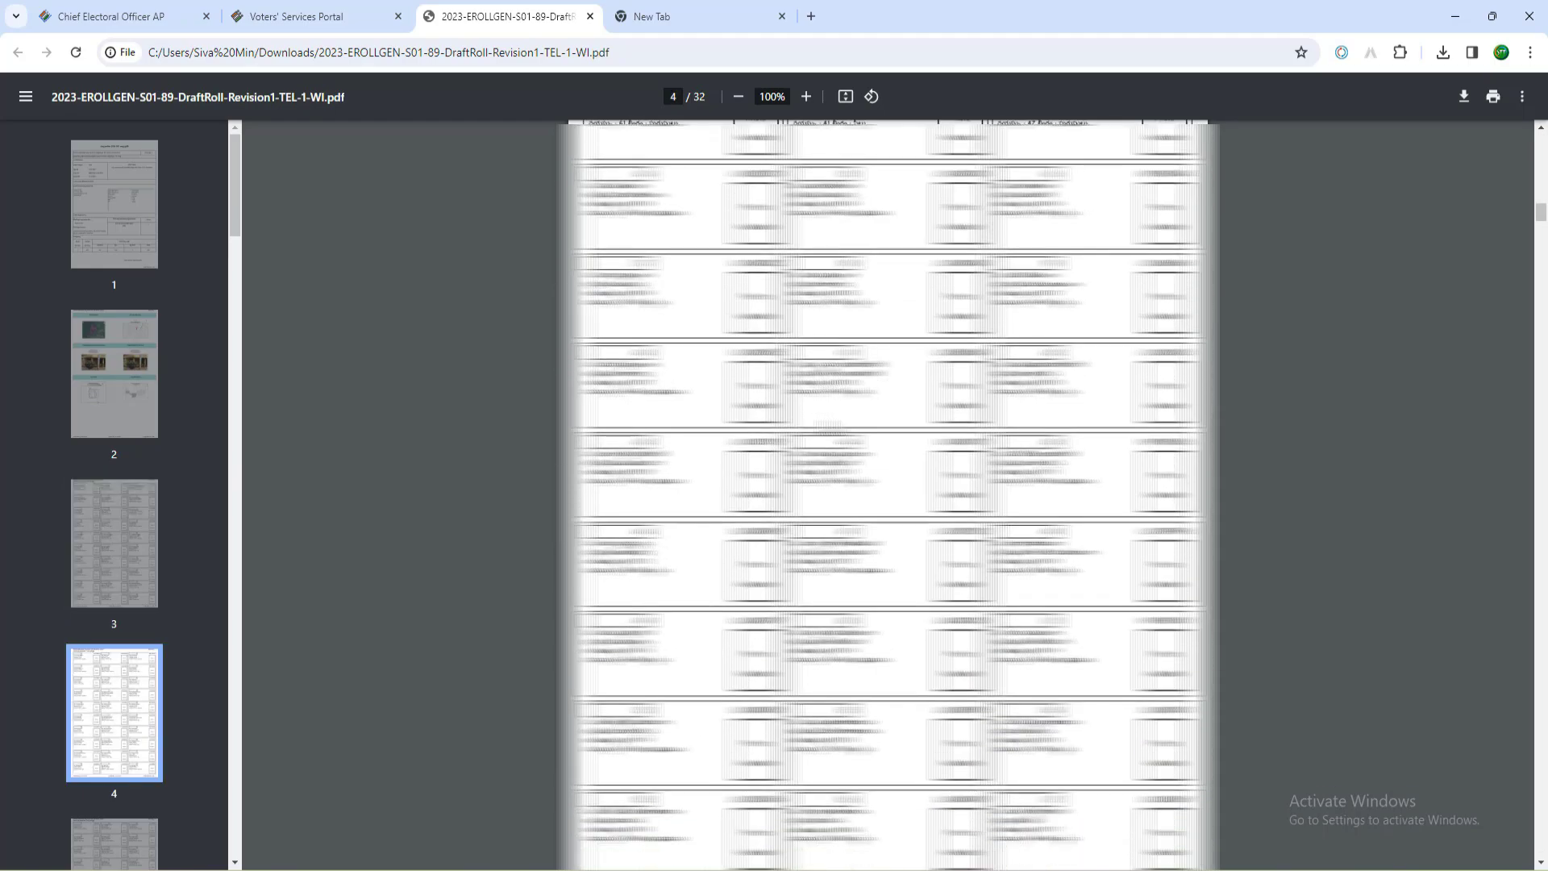
{"action": "scroll", "coordinate": [889, 494], "scroll_direction": "down", "scroll_amount": 9}
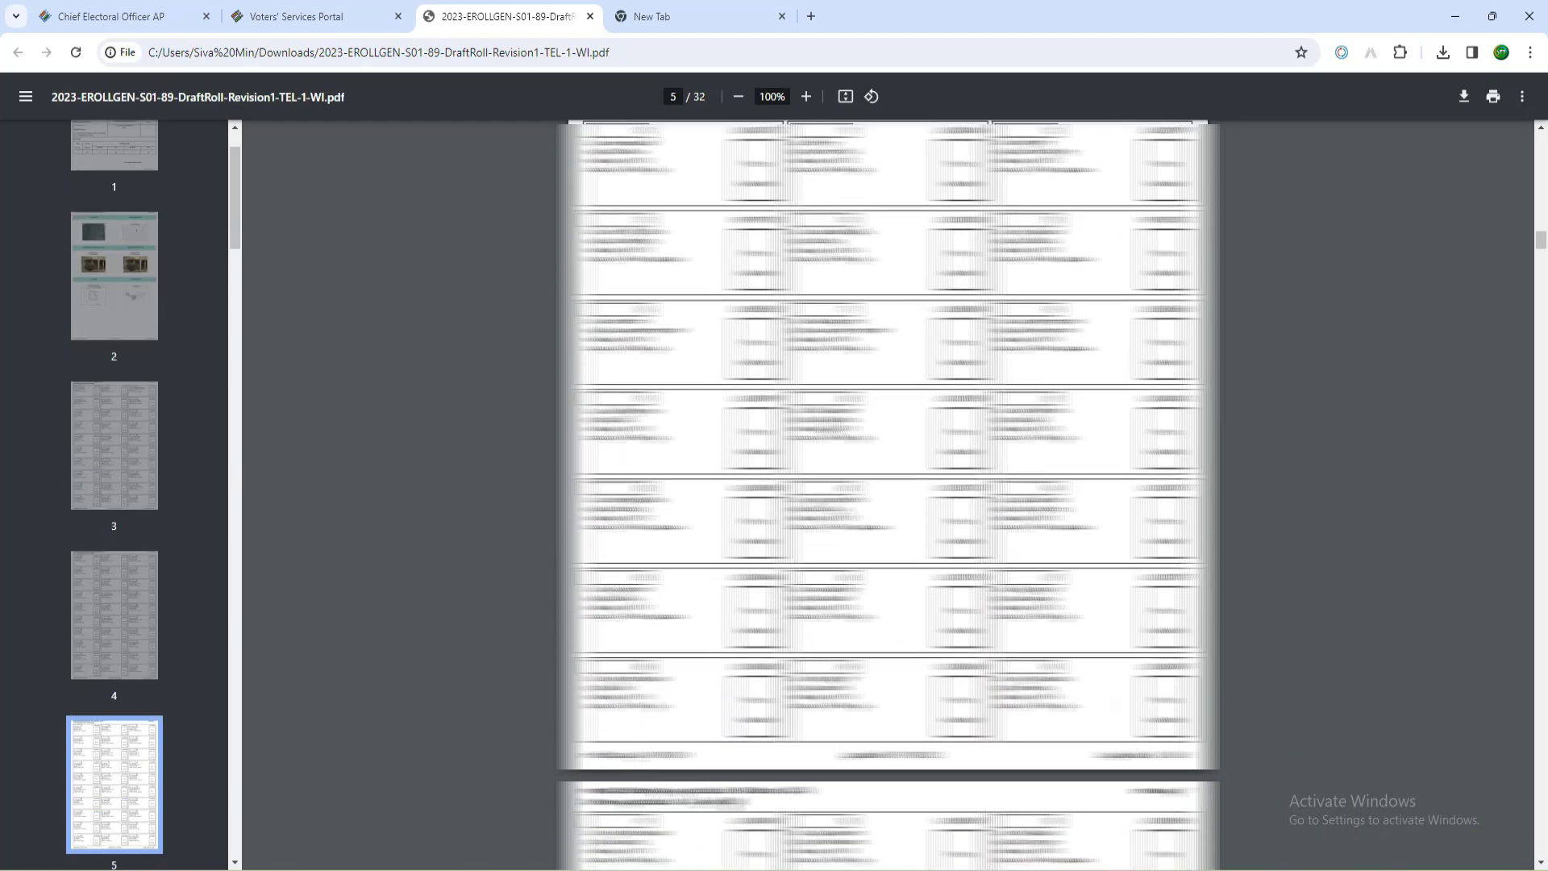
{"action": "scroll", "coordinate": [889, 495], "scroll_direction": "down", "scroll_amount": 5}
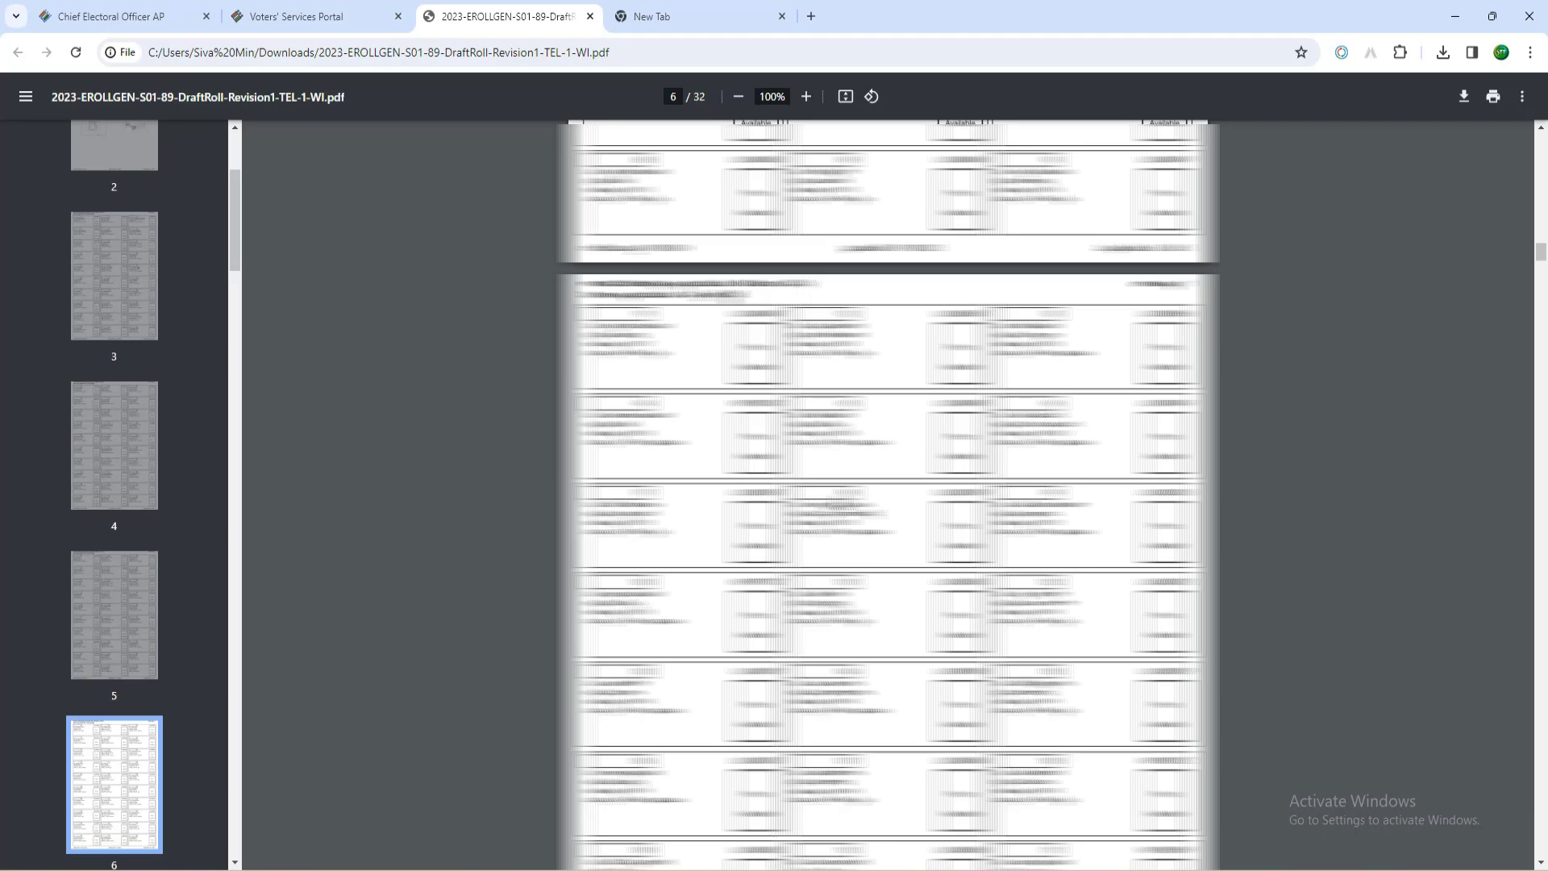
{"action": "scroll", "coordinate": [887, 492], "scroll_direction": "down", "scroll_amount": 5}
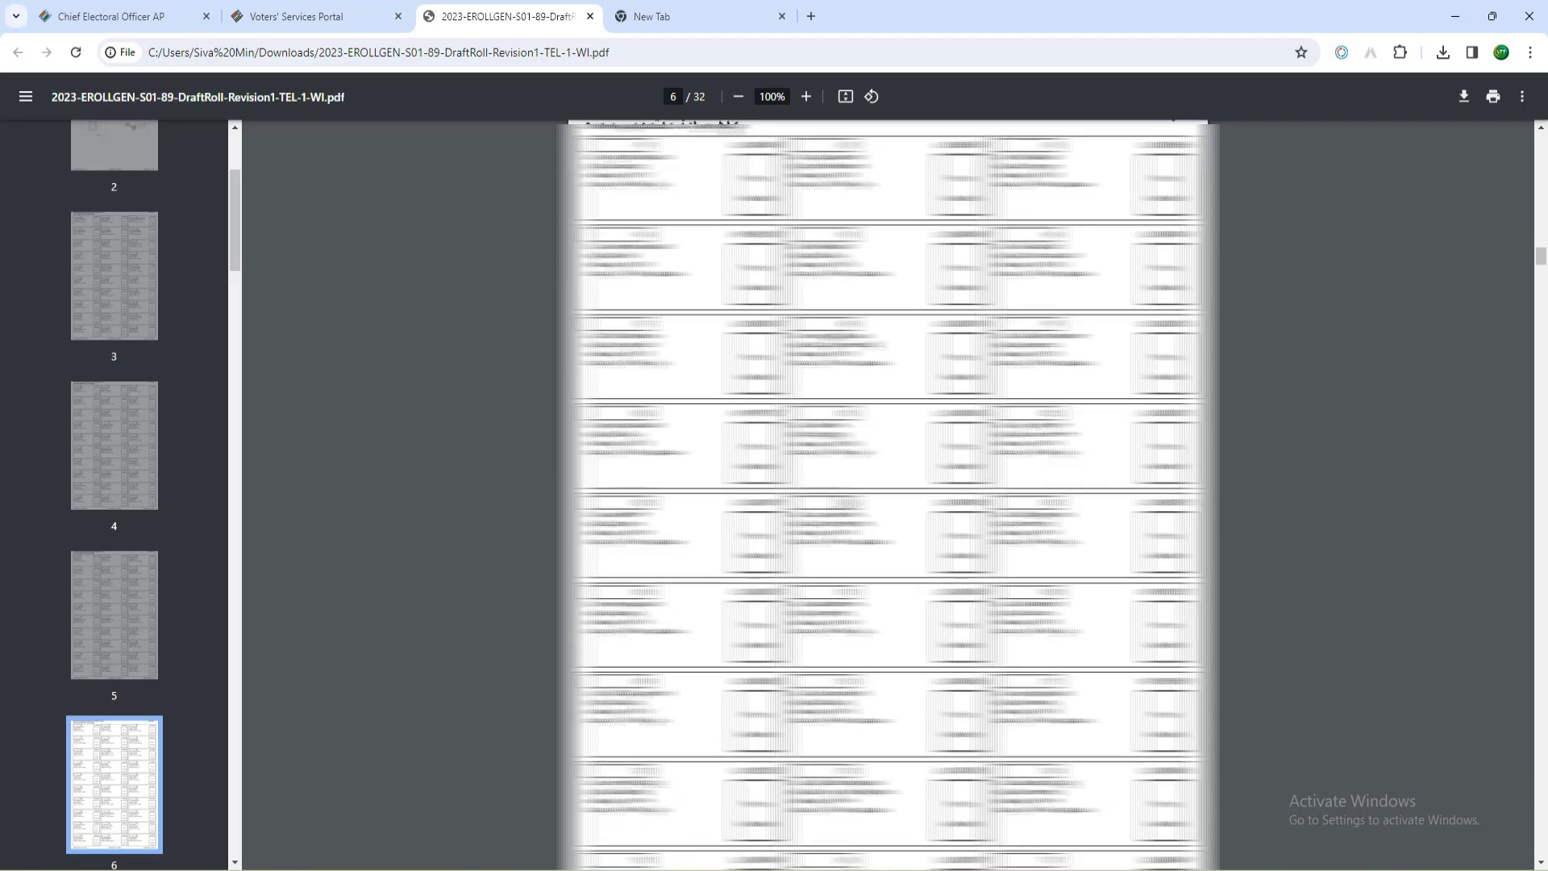
{"action": "scroll", "coordinate": [888, 492], "scroll_direction": "down", "scroll_amount": 2}
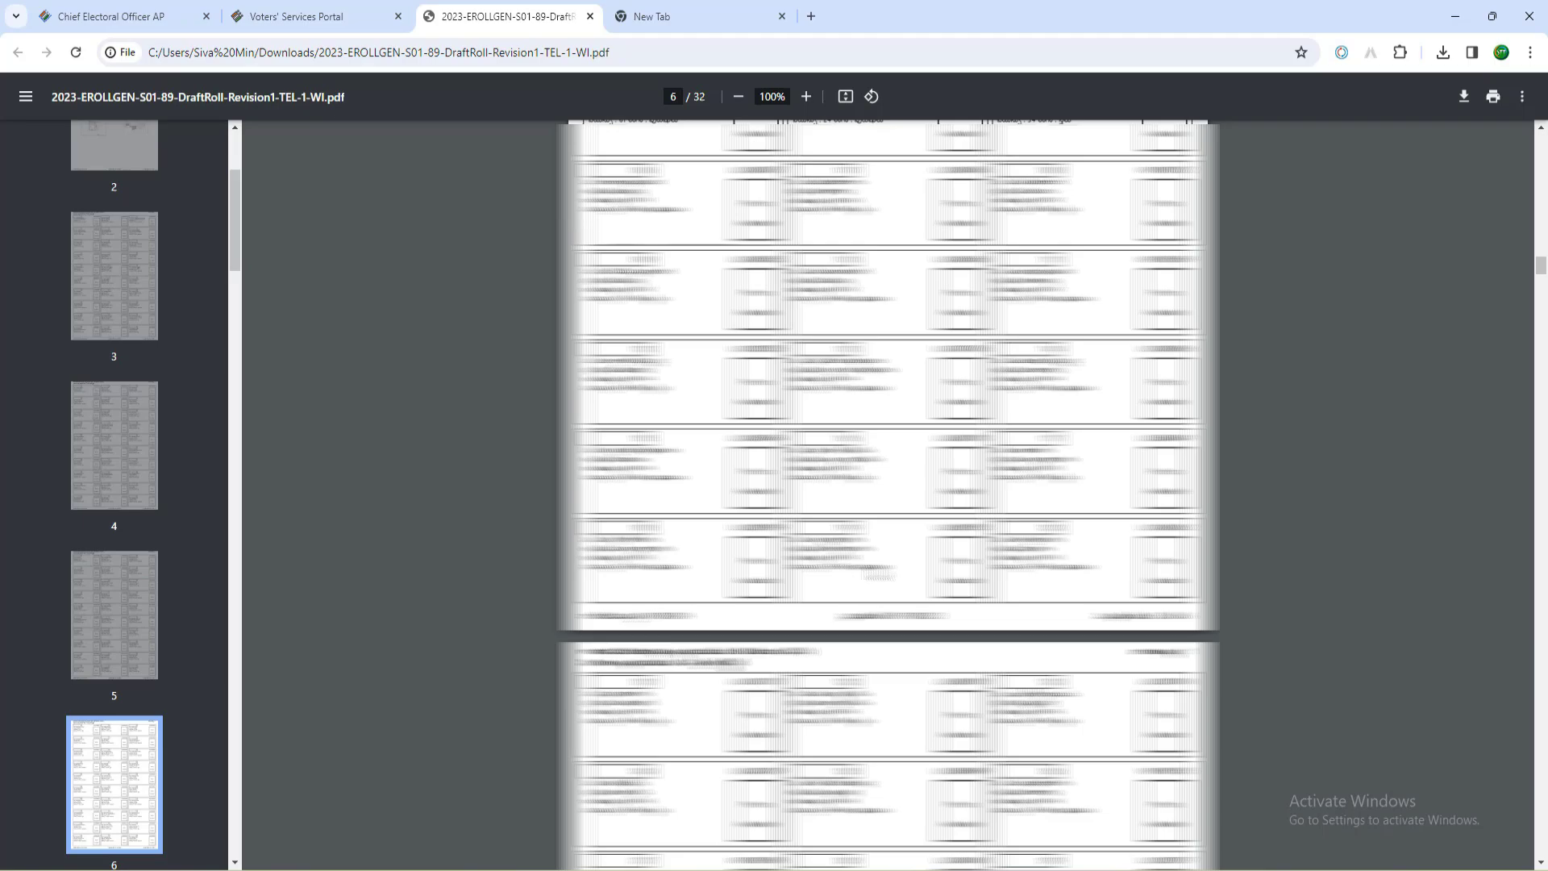
{"action": "scroll", "coordinate": [887, 495], "scroll_direction": "down", "scroll_amount": 10}
{"action": "scroll", "coordinate": [878, 574], "scroll_direction": "up", "scroll_amount": 20}
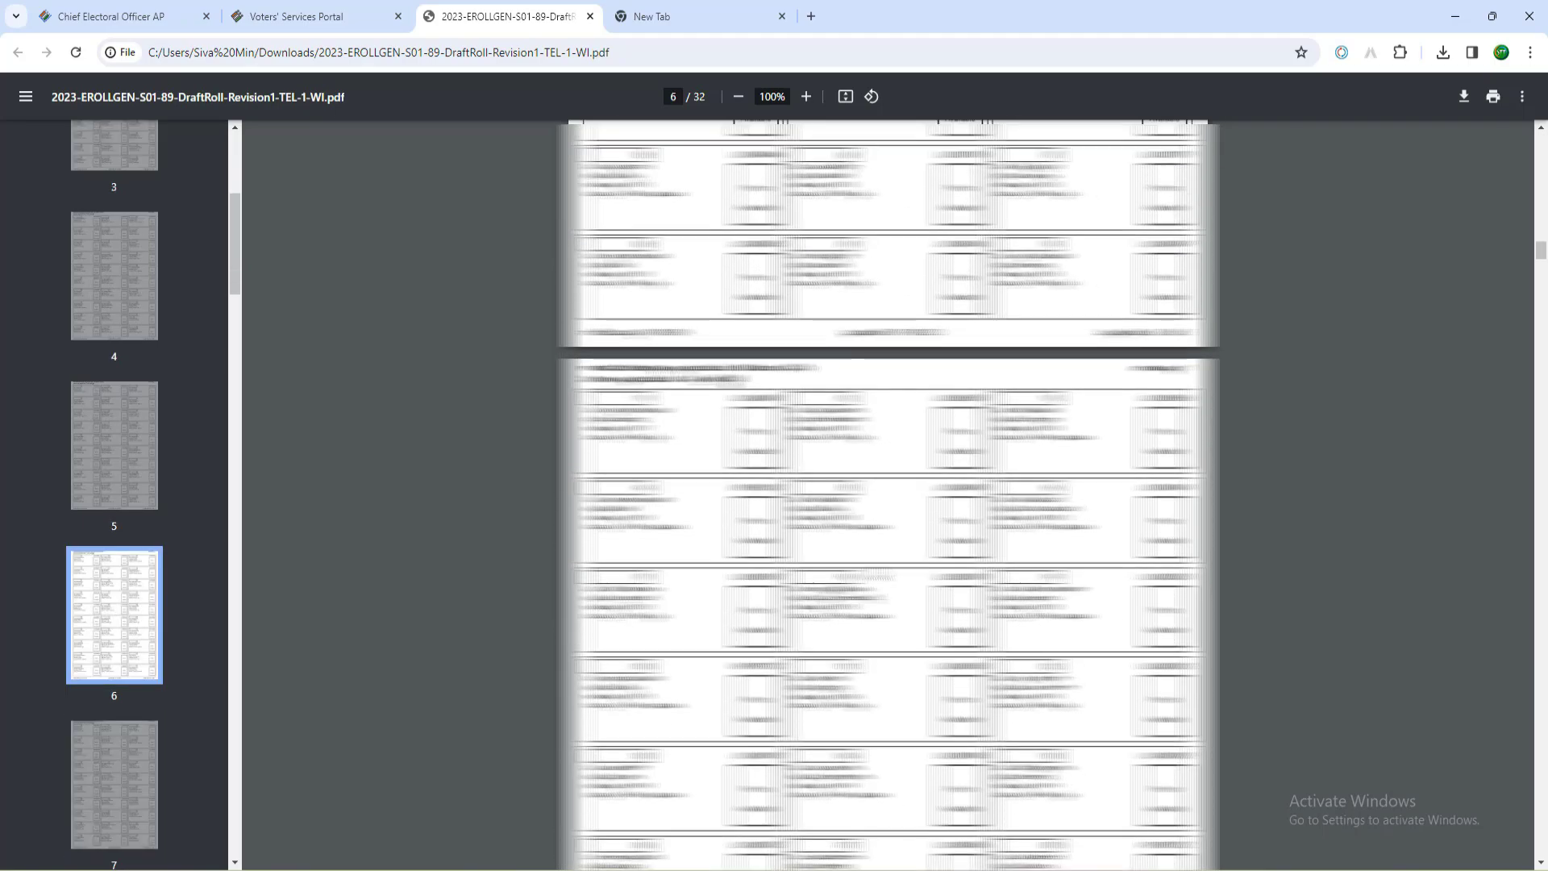
{"action": "scroll", "coordinate": [878, 574], "scroll_direction": "up", "scroll_amount": 10}
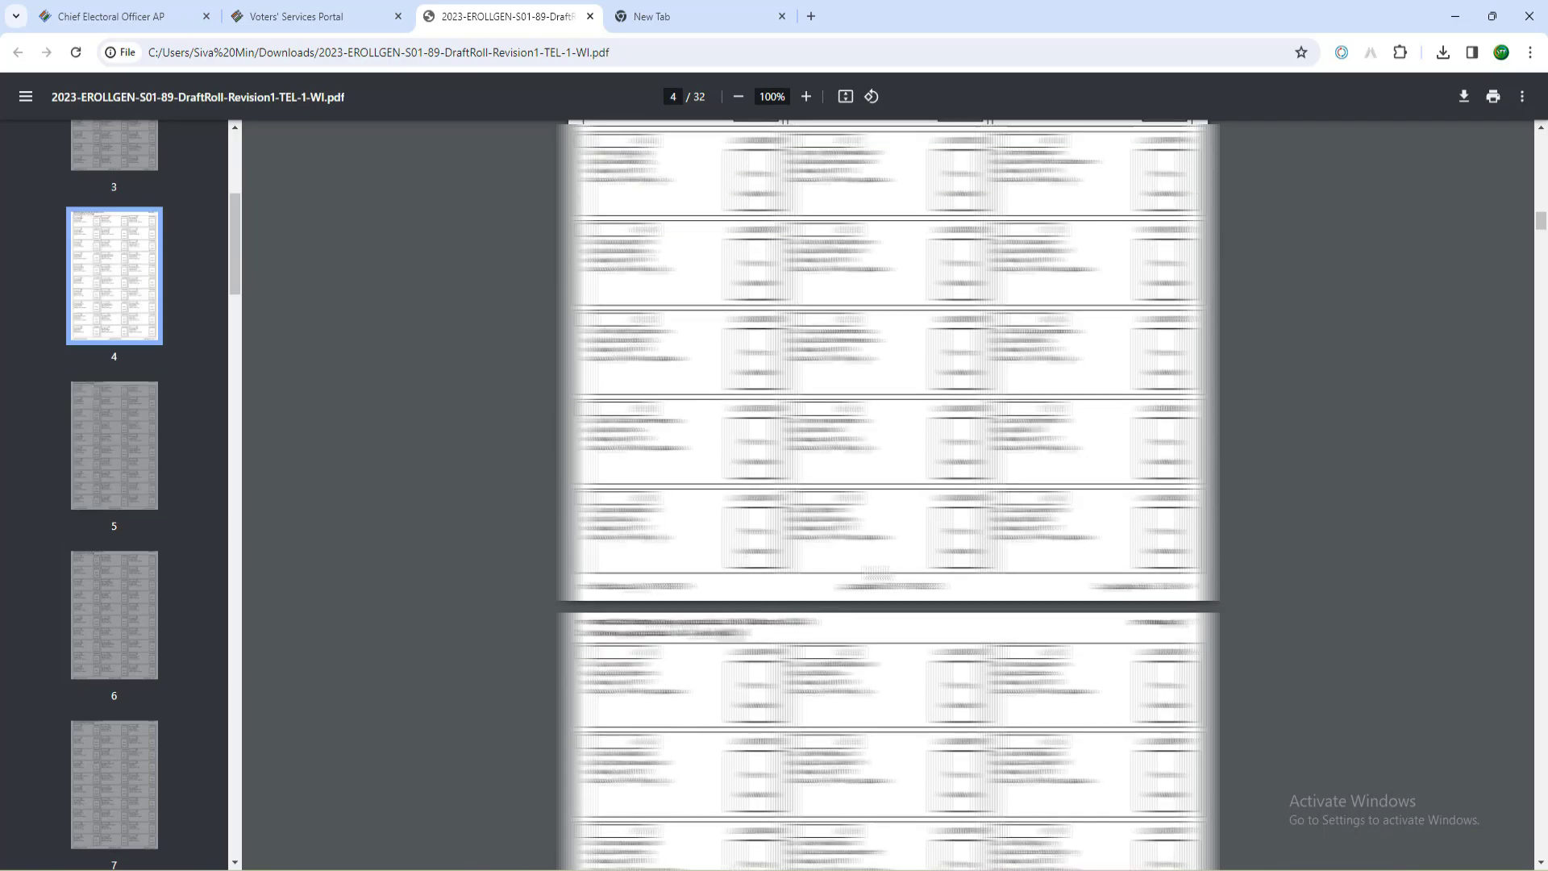
{"action": "scroll", "coordinate": [879, 574], "scroll_direction": "up", "scroll_amount": 5}
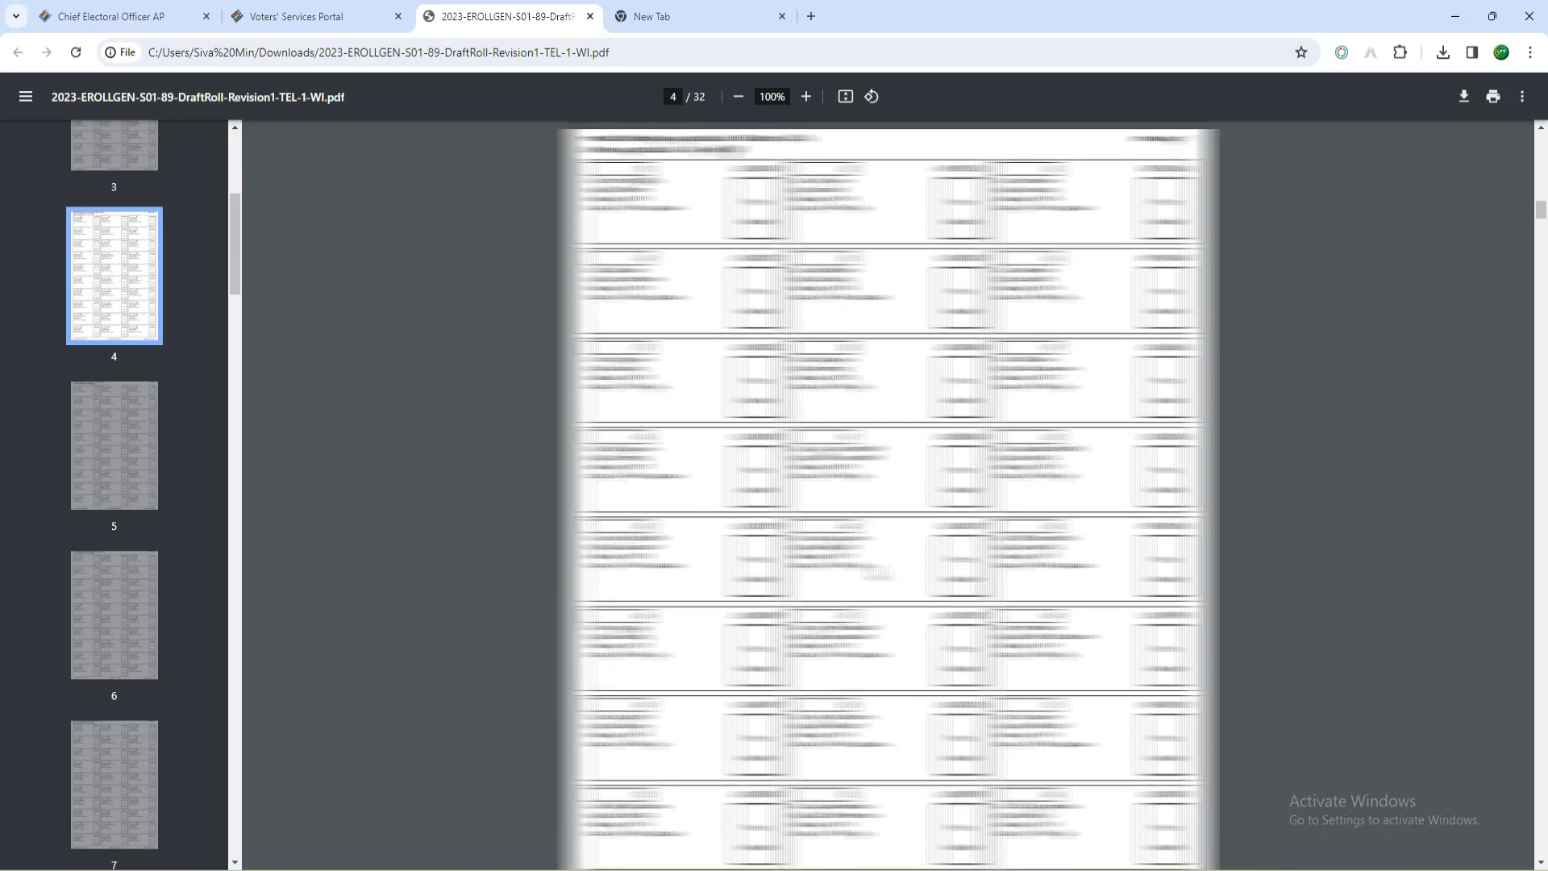
{"action": "scroll", "coordinate": [878, 573], "scroll_direction": "up", "scroll_amount": 3}
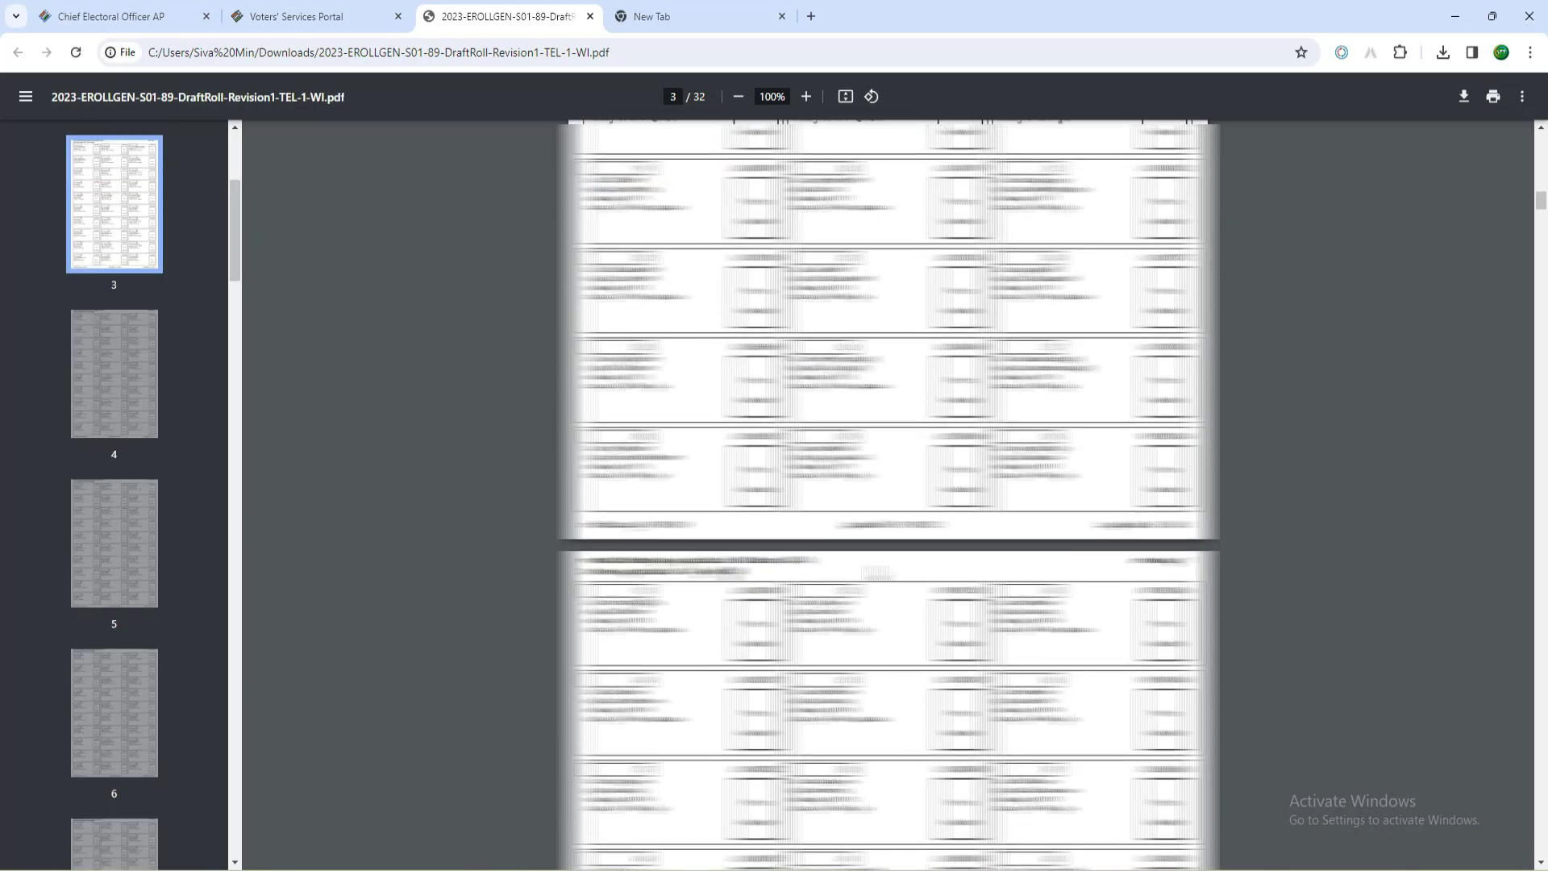